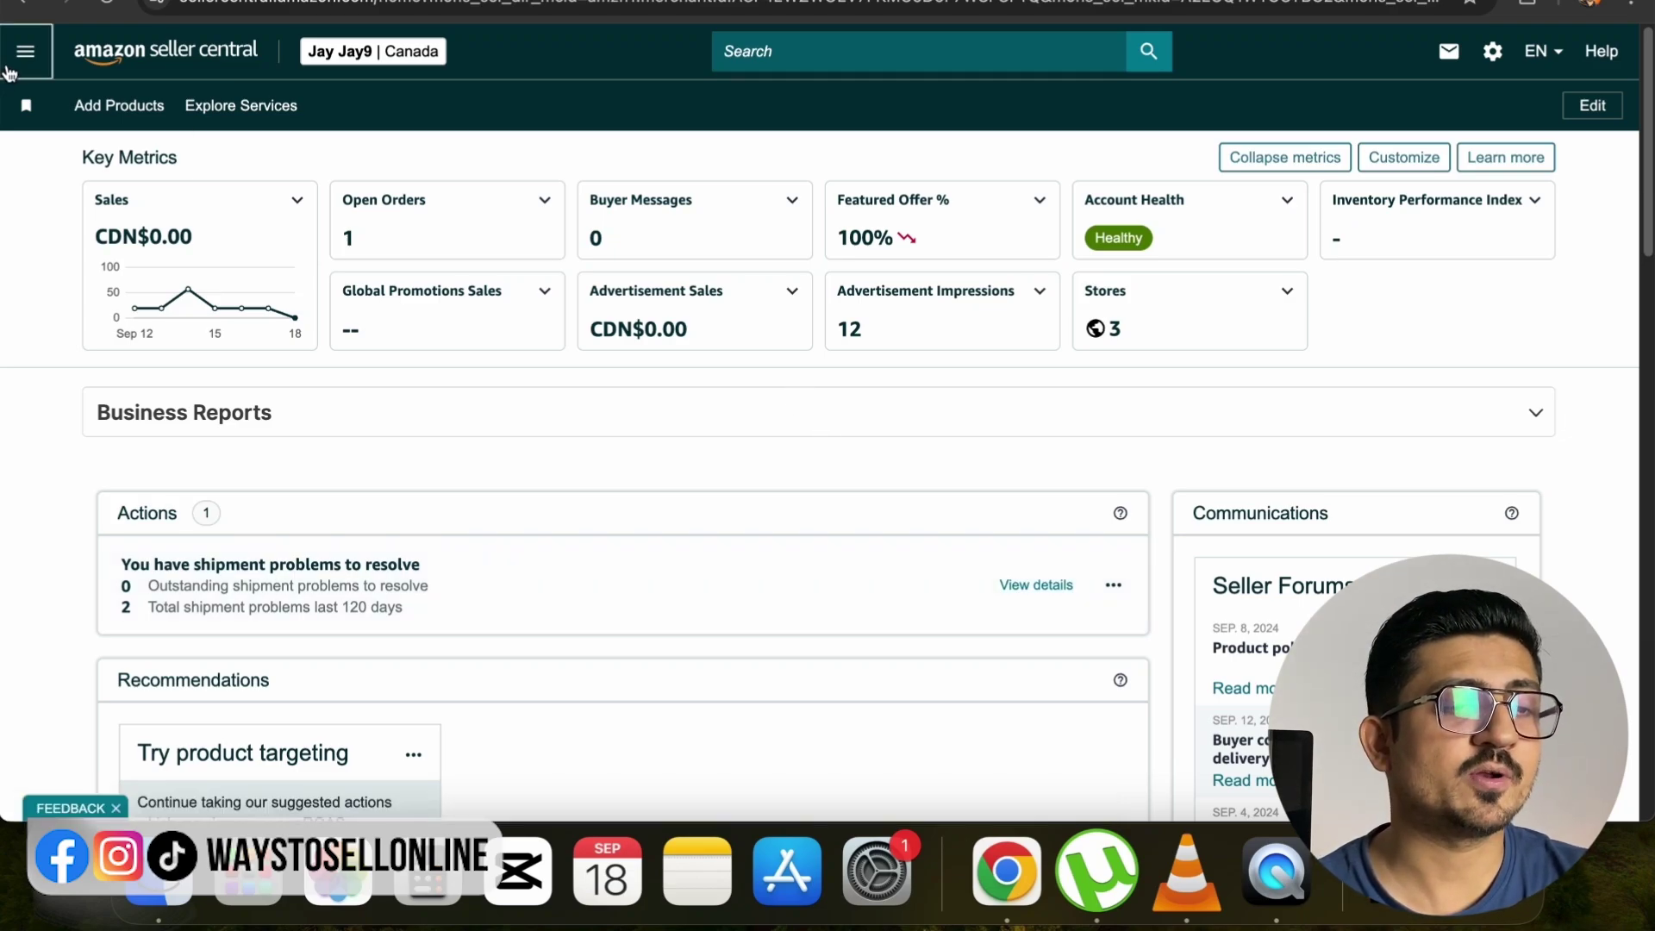
- Go to Manage All Inventory and scroll to the Drill Brush Attachment listing at CAD 18.99
click(19, 54)
mouse_move(100, 177)
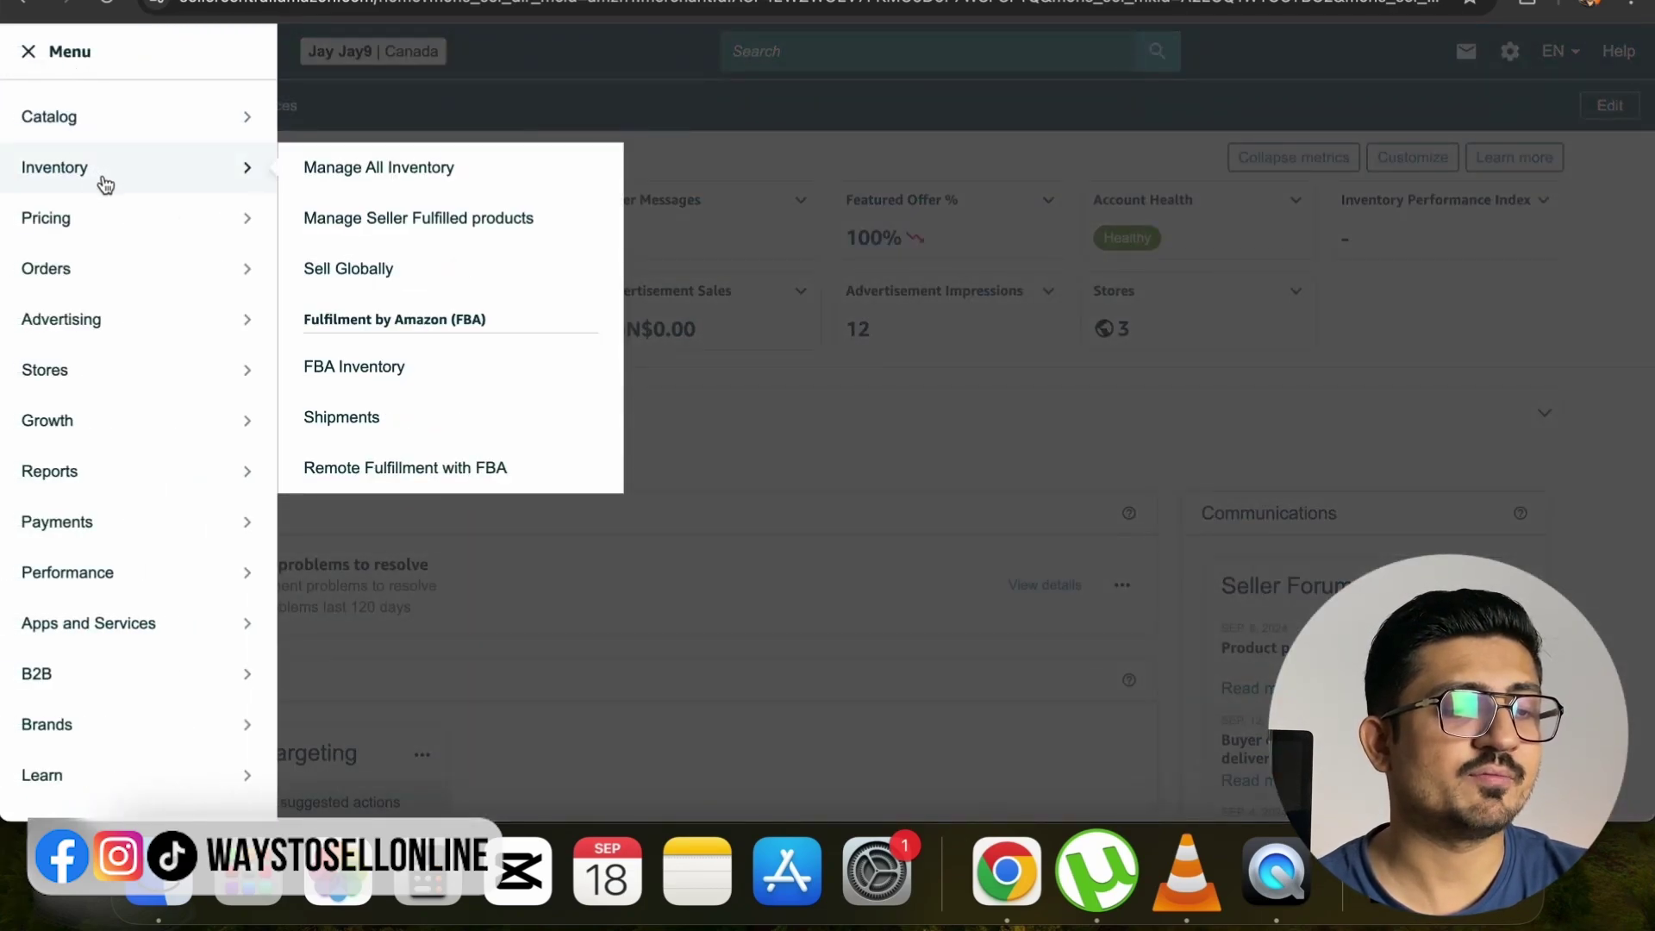
click(326, 170)
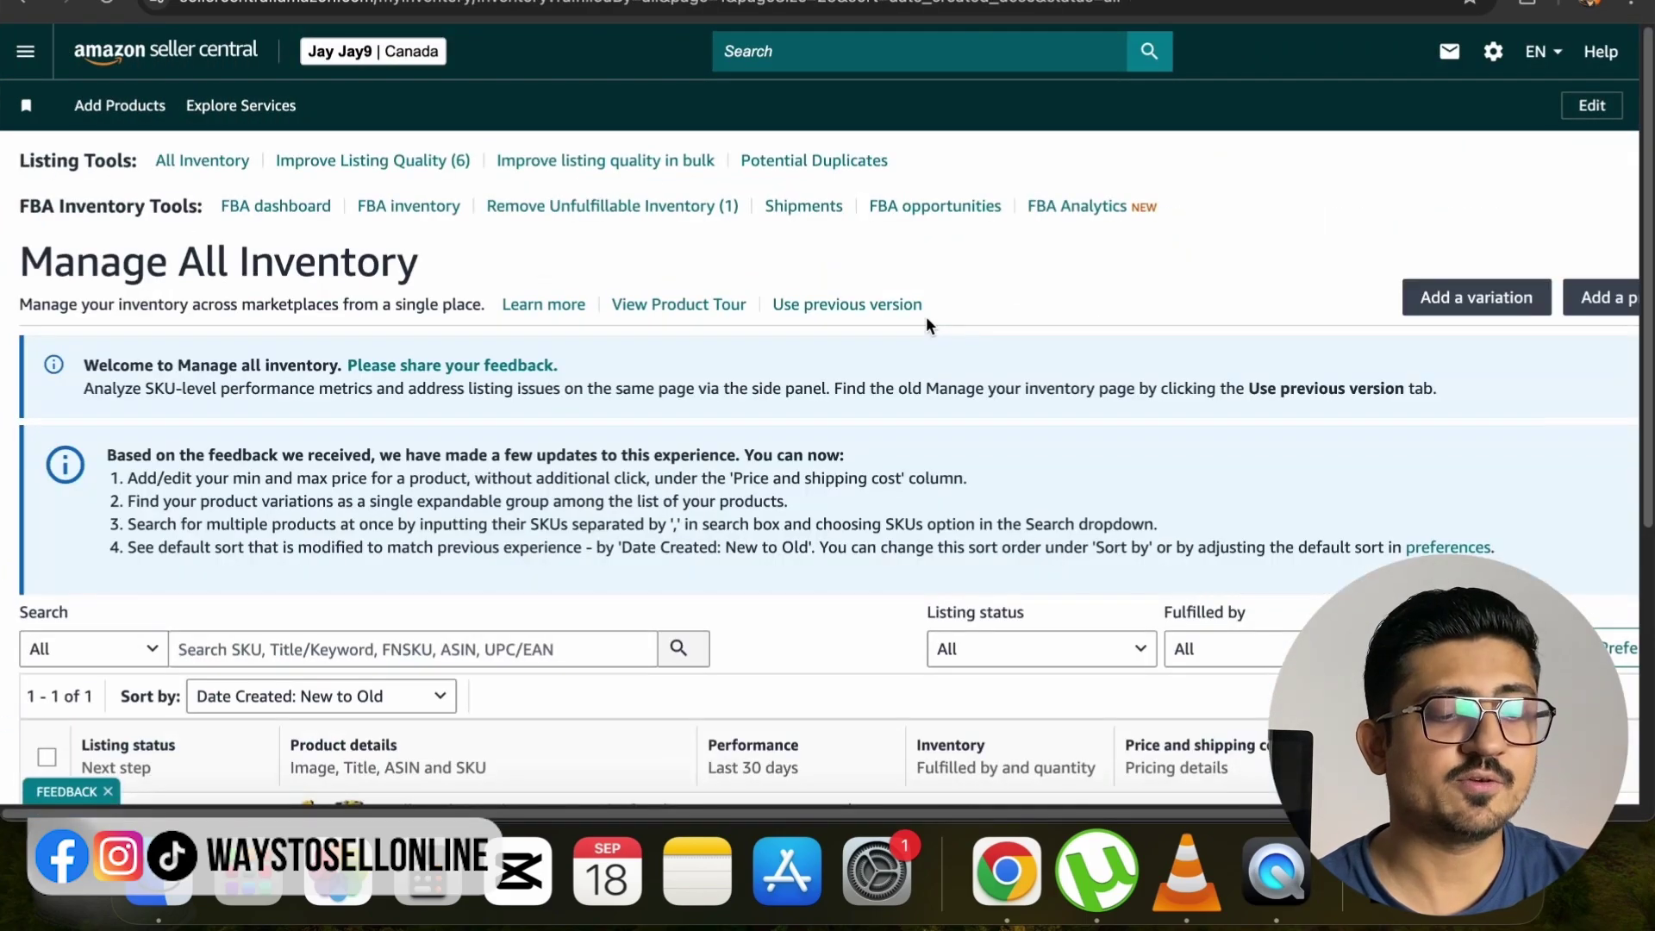
scroll(926, 321, down, 3)
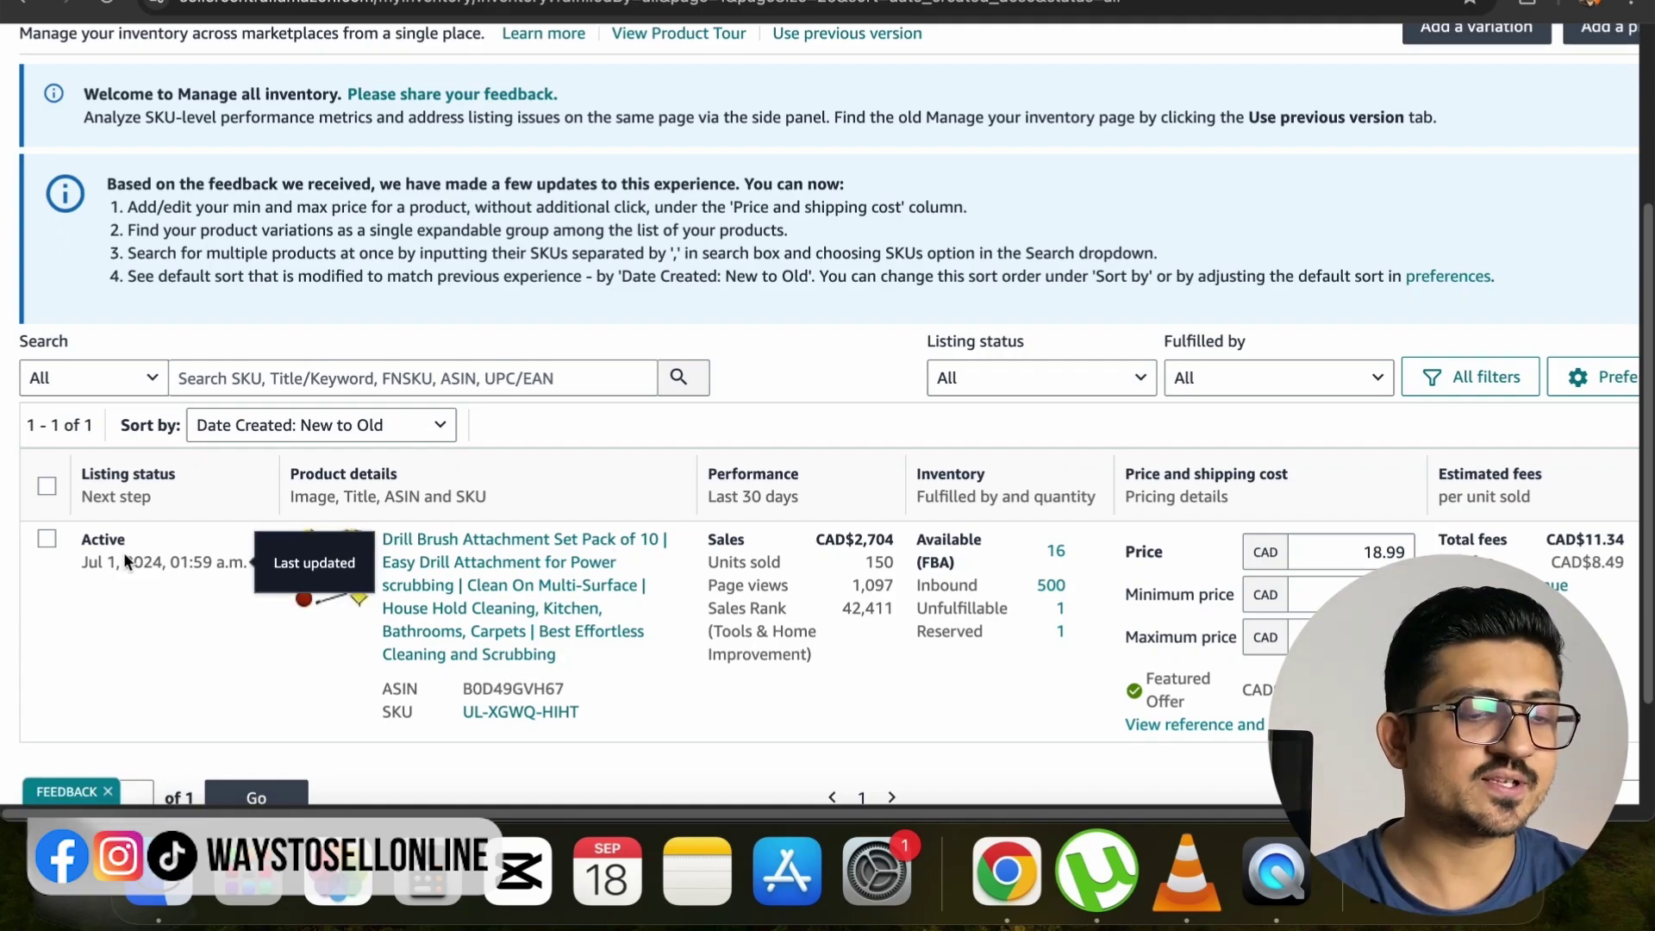
click(562, 556)
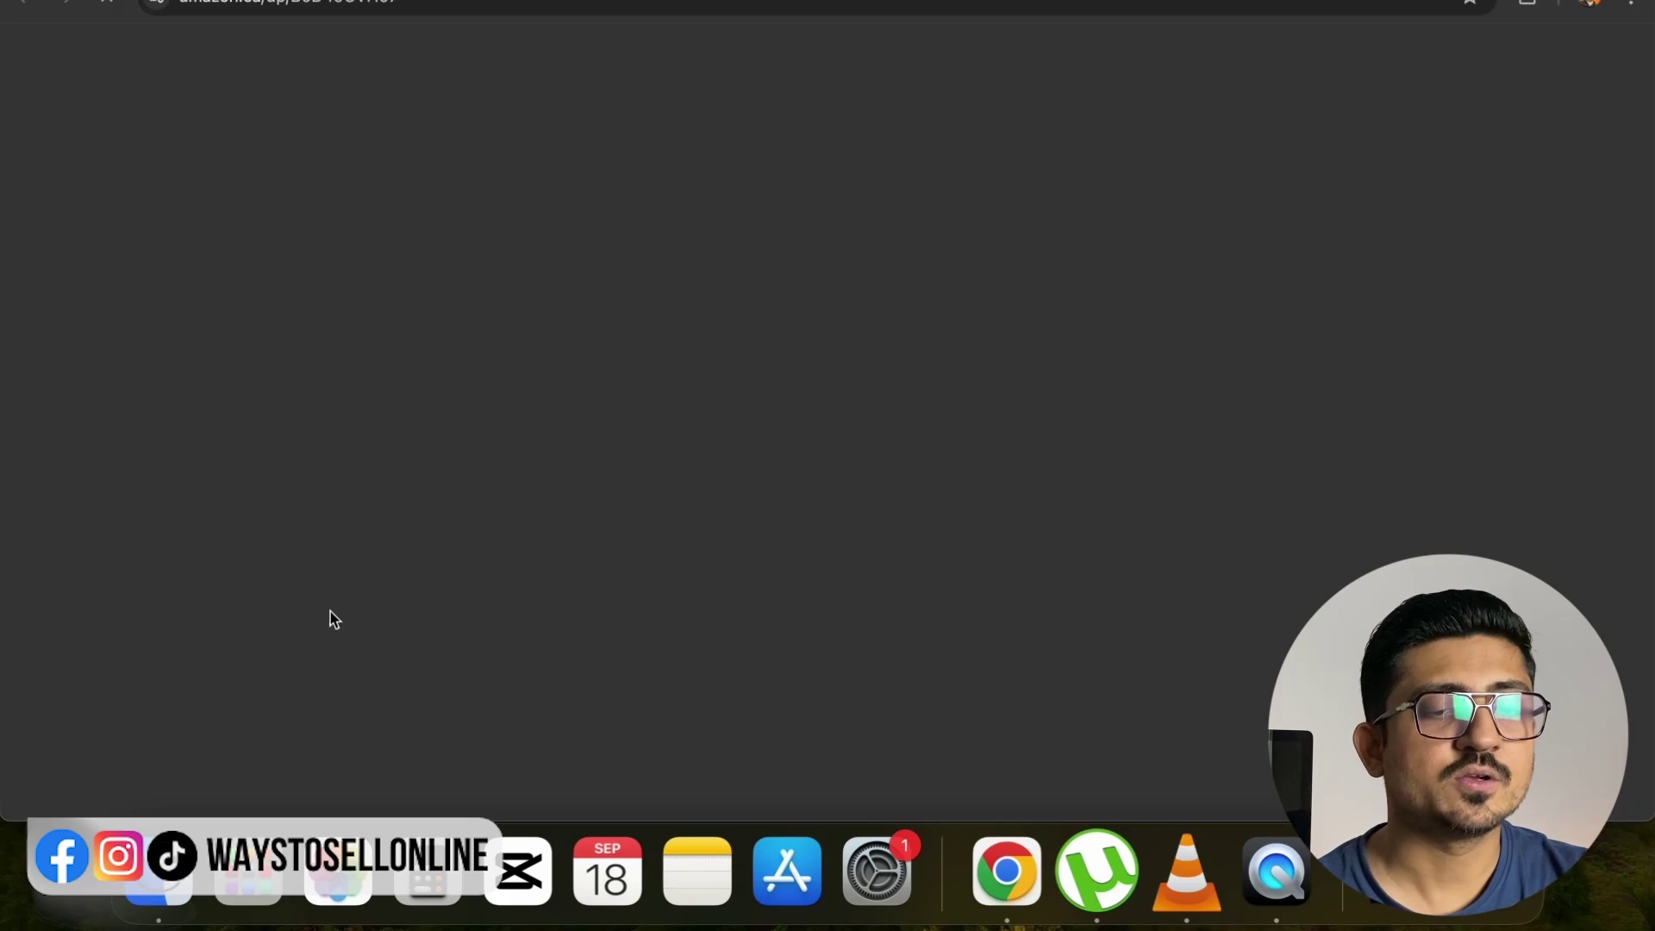
scroll(818, 417, down, 3)
scroll(817, 417, down, 2)
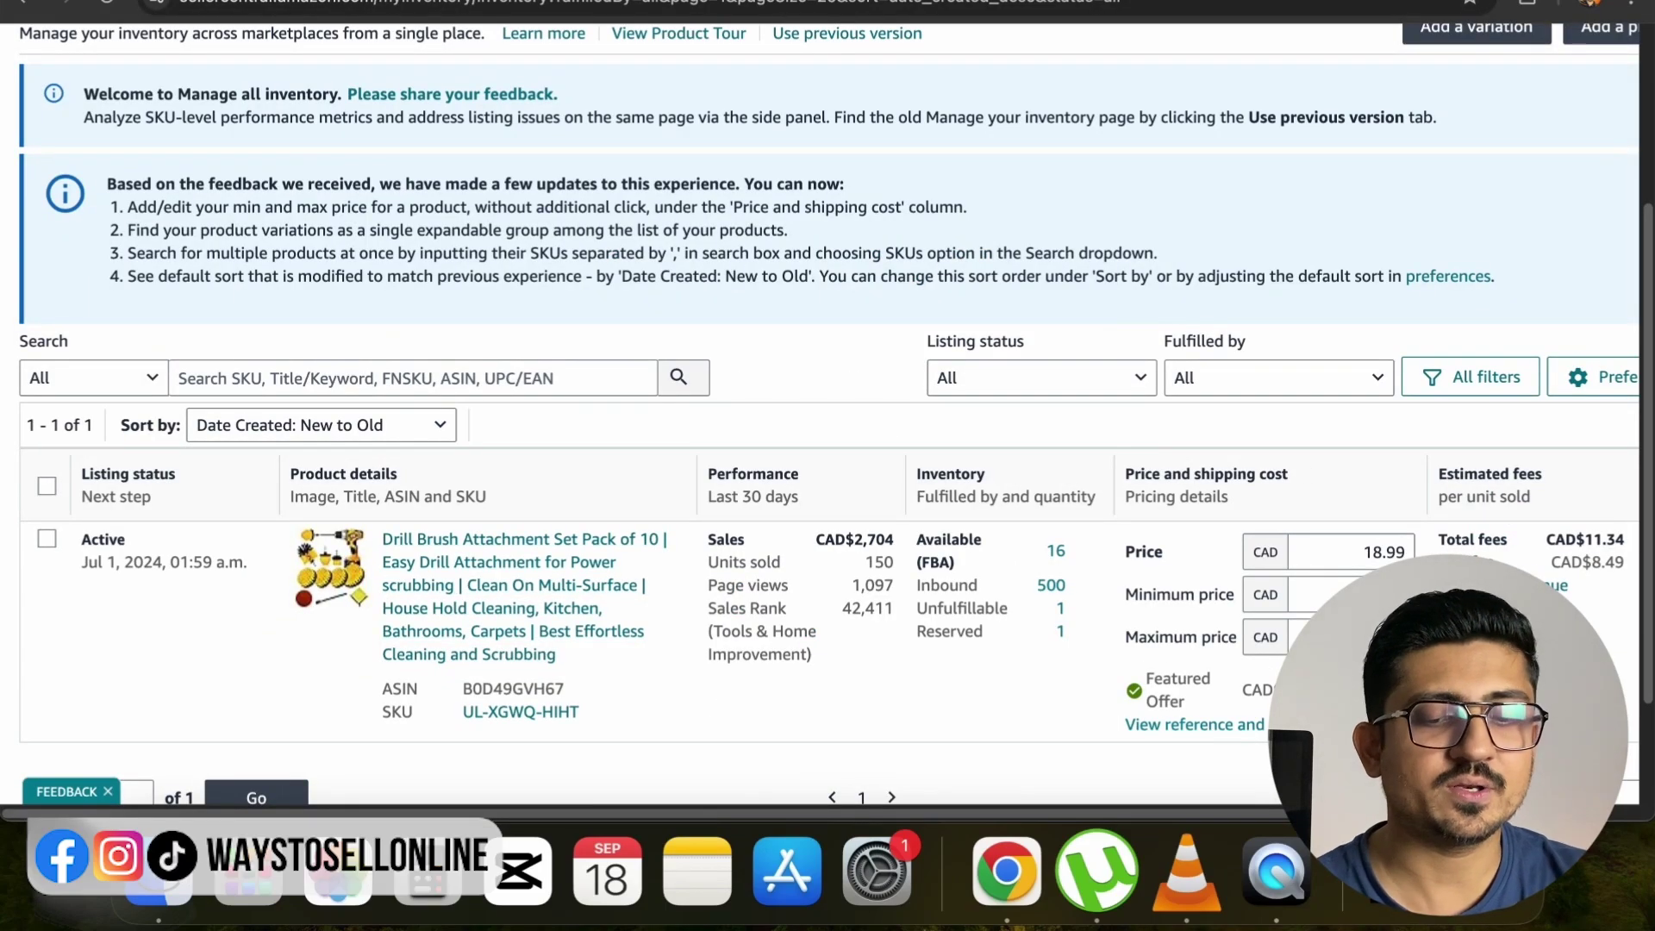
scroll(1585, 562, right, 2)
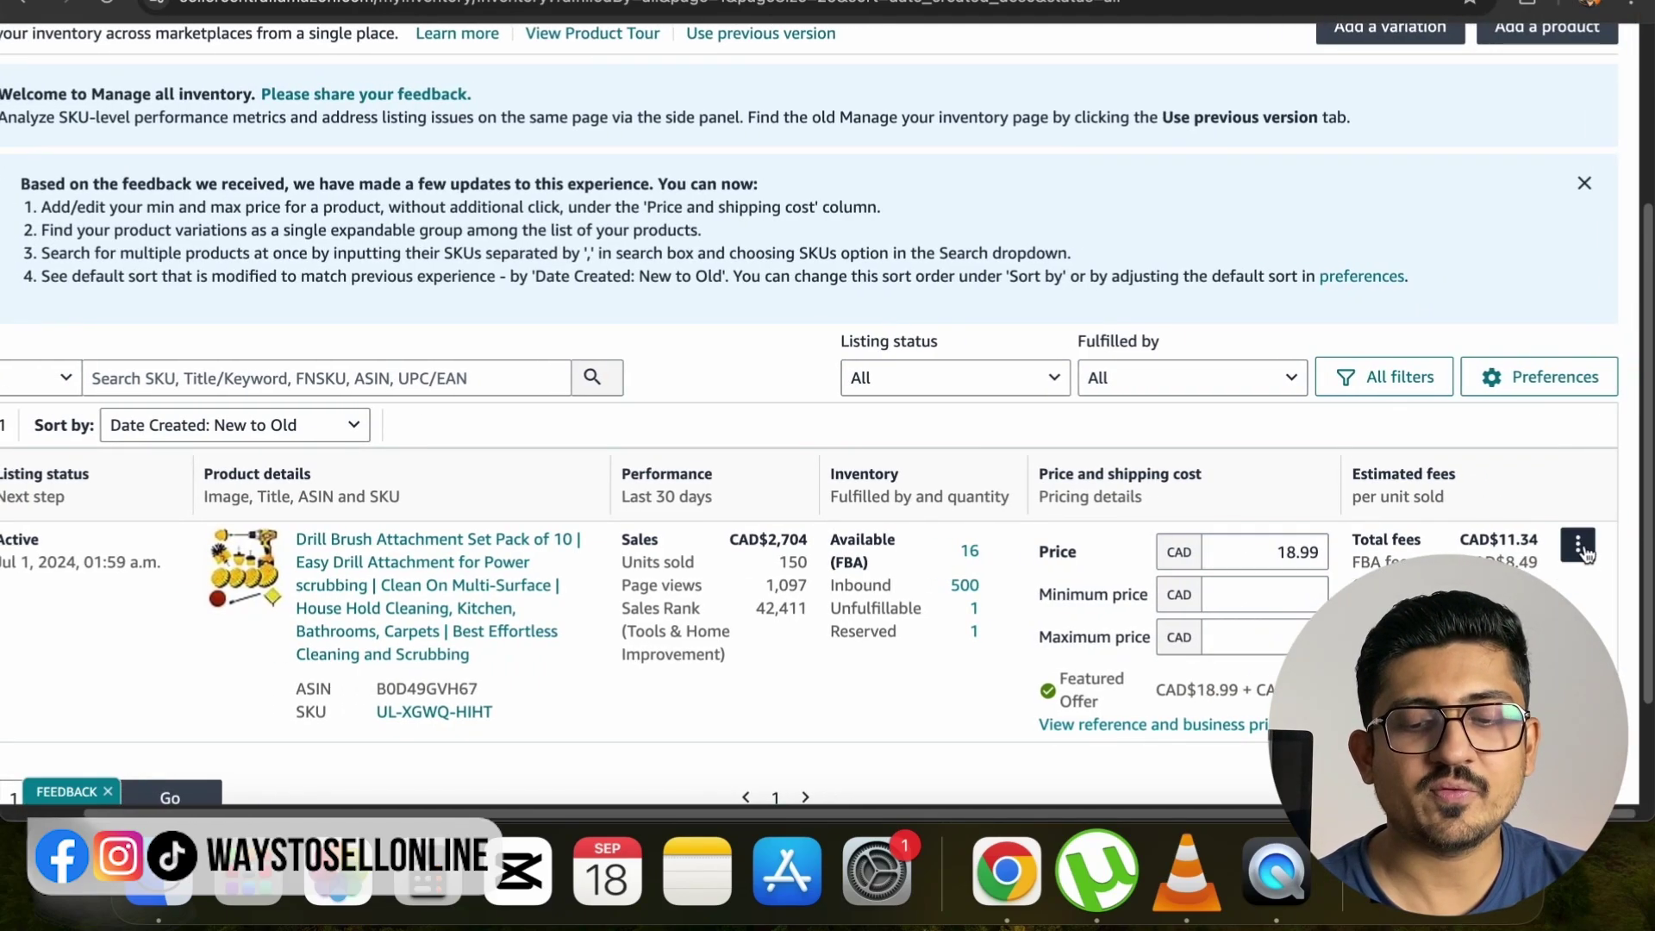
- Open the drill brush listing's actions menu and choose Edit listing
click(1583, 559)
scroll(1470, 261, down, 1)
scroll(1471, 261, up, 3)
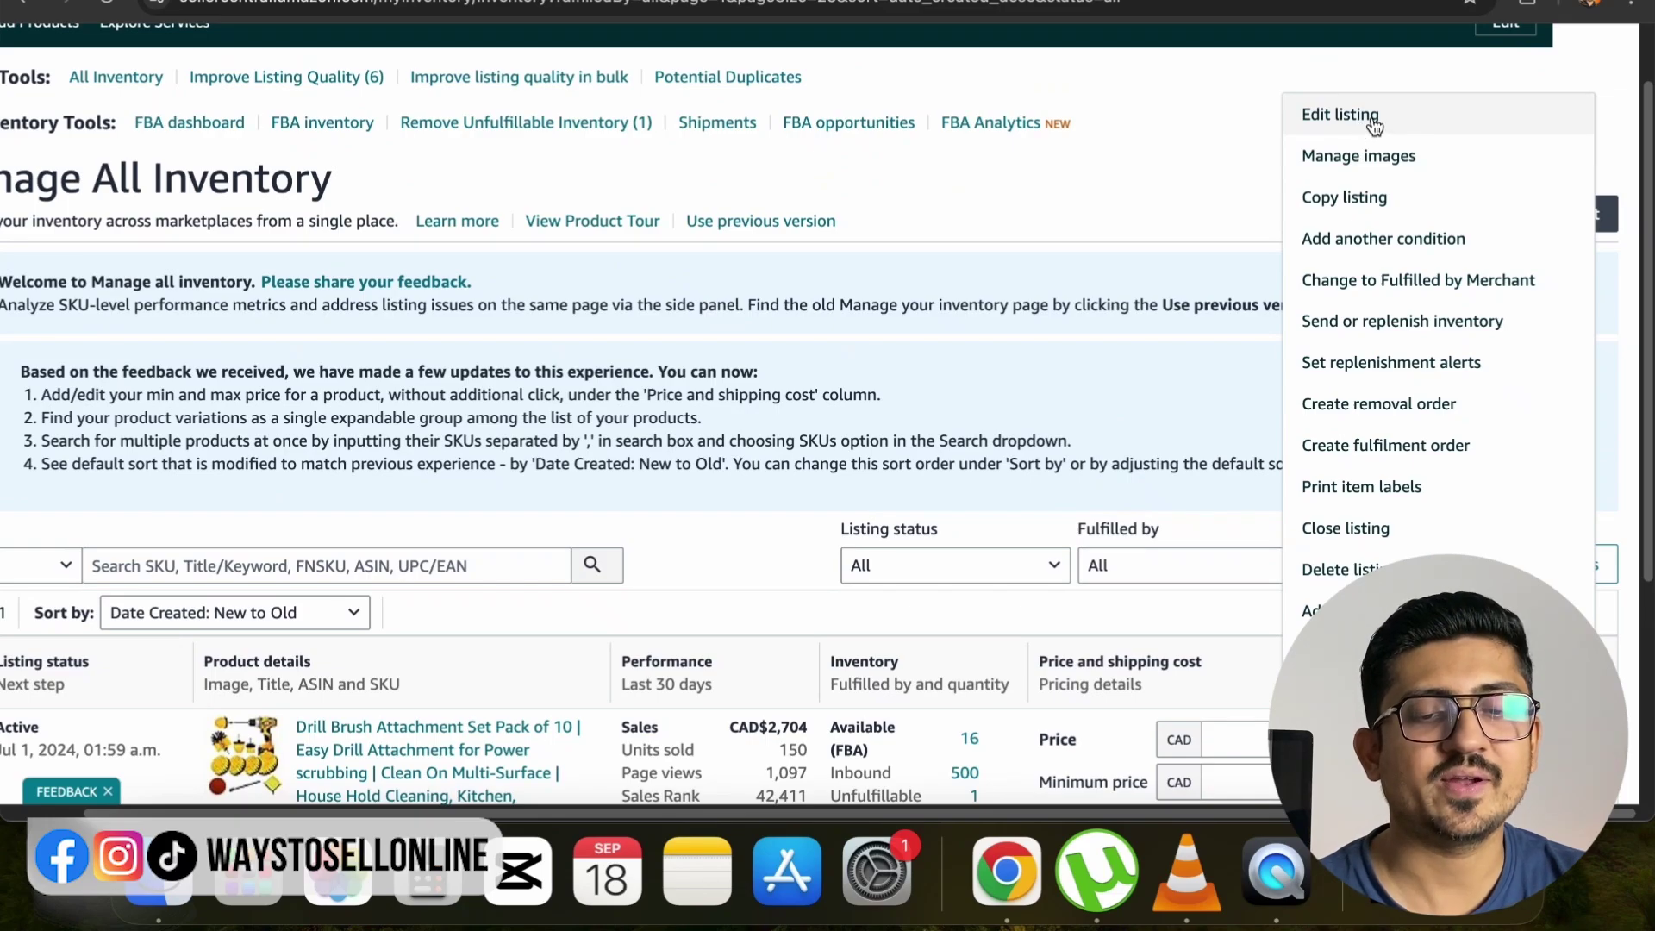
click(1374, 125)
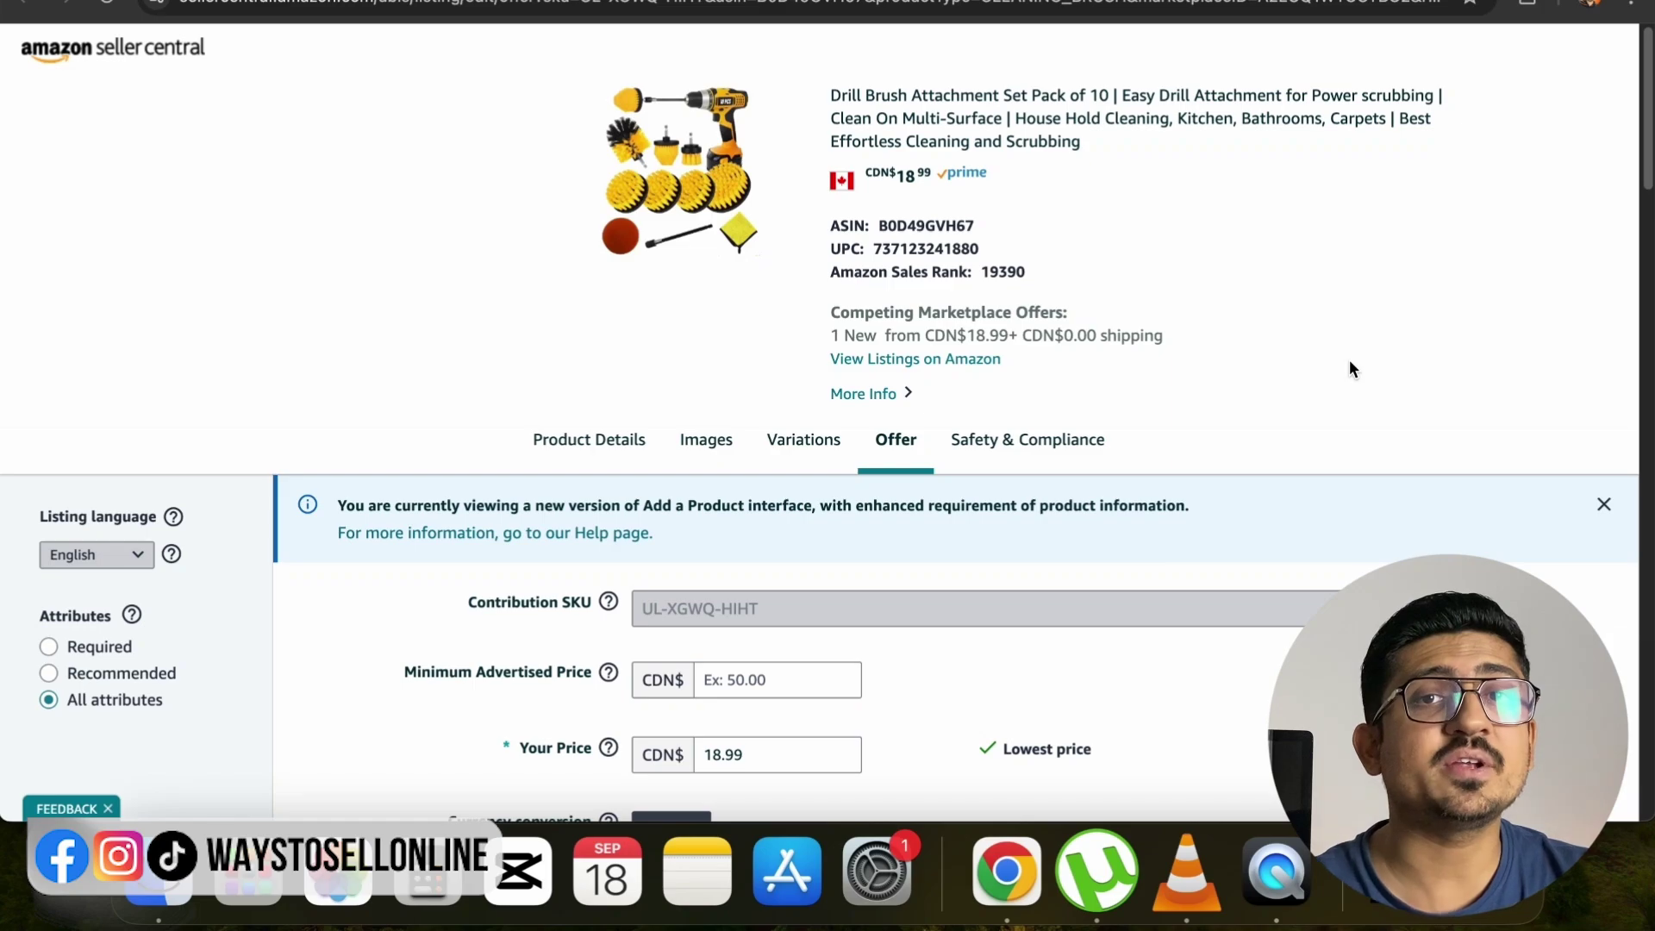
- Scroll through Product Details: title, Model Number, description, bullet points and keywords
click(610, 447)
scroll(517, 406, down, 5)
scroll(513, 411, down, 1)
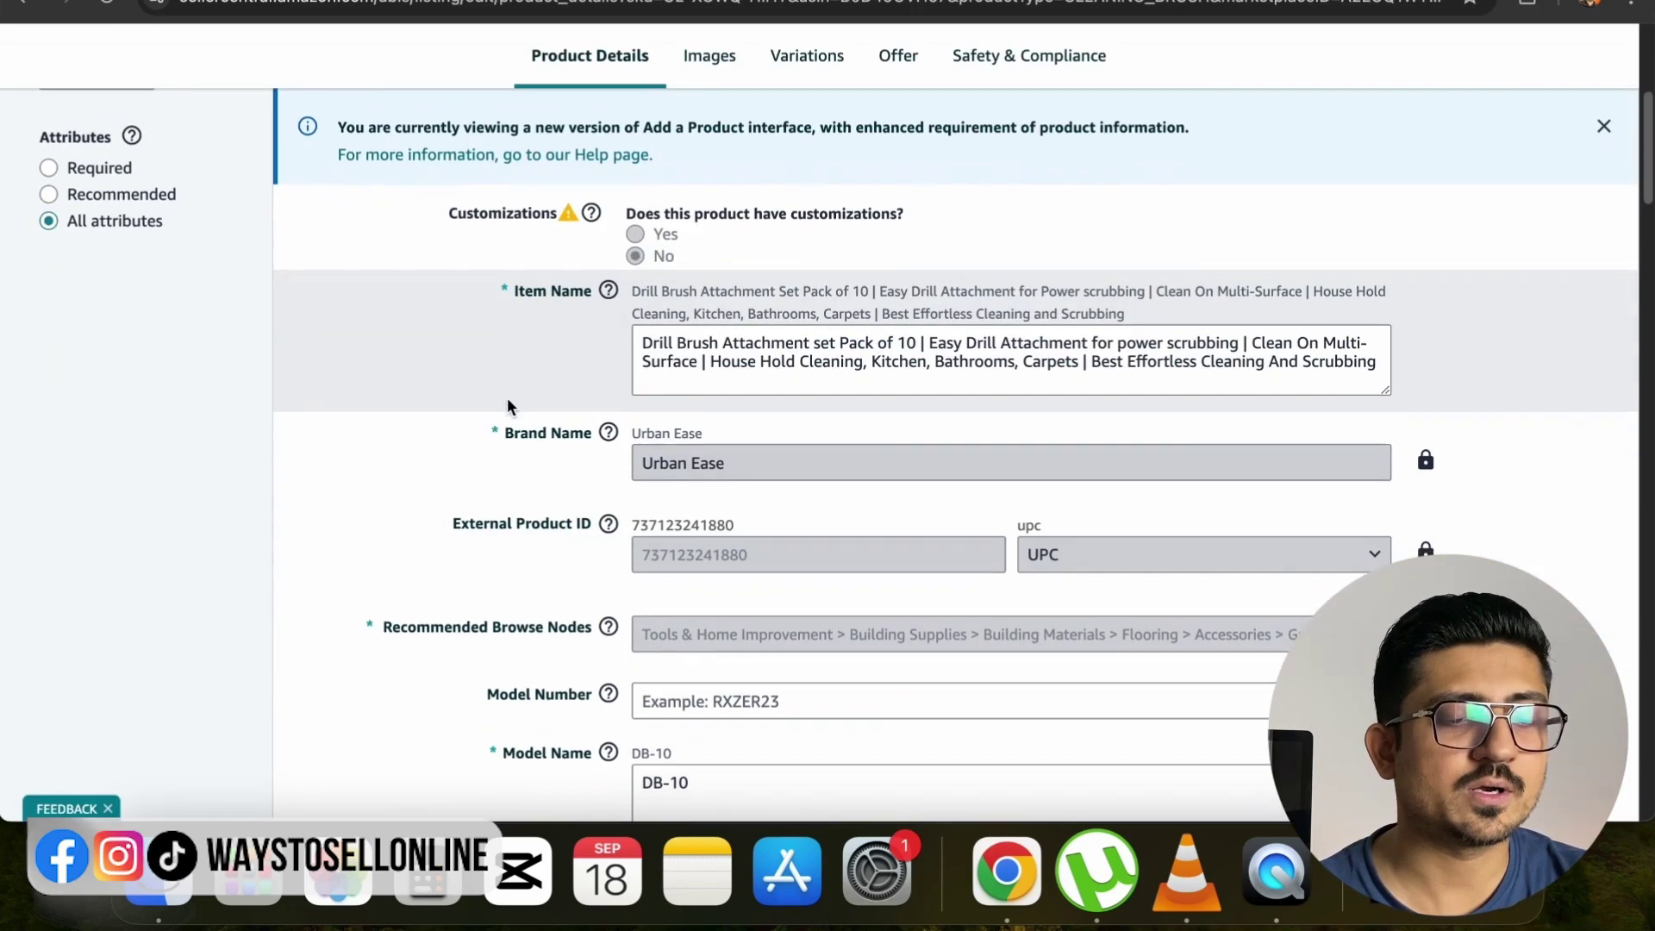
drag(499, 285, 674, 281)
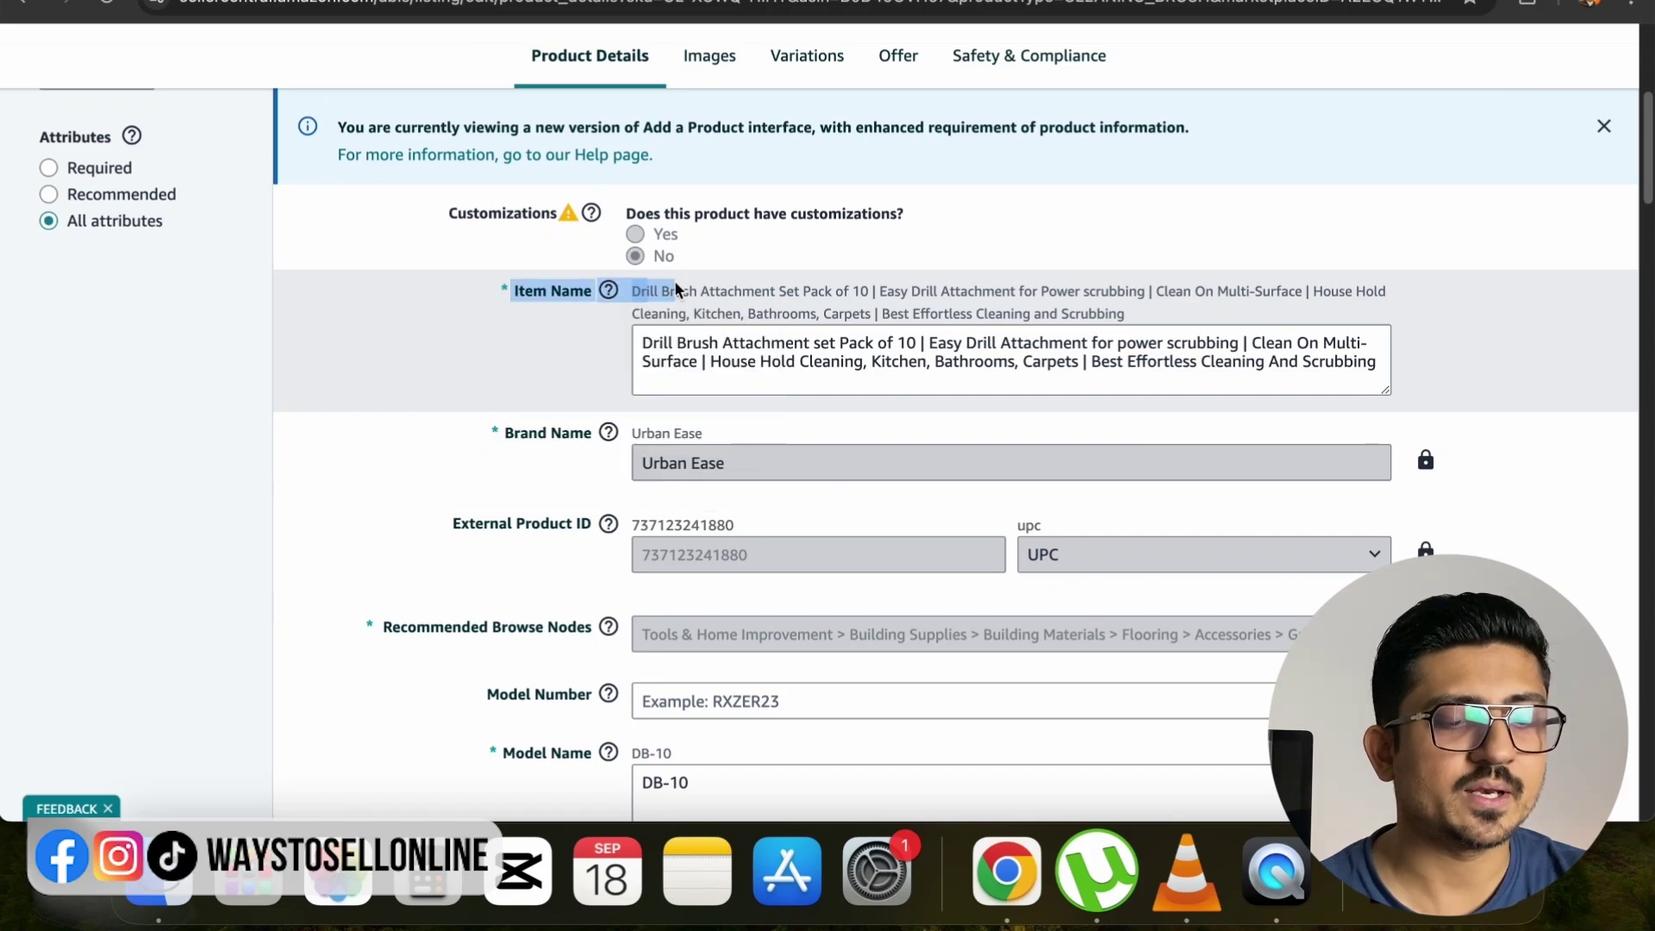
scroll(504, 390, down, 5)
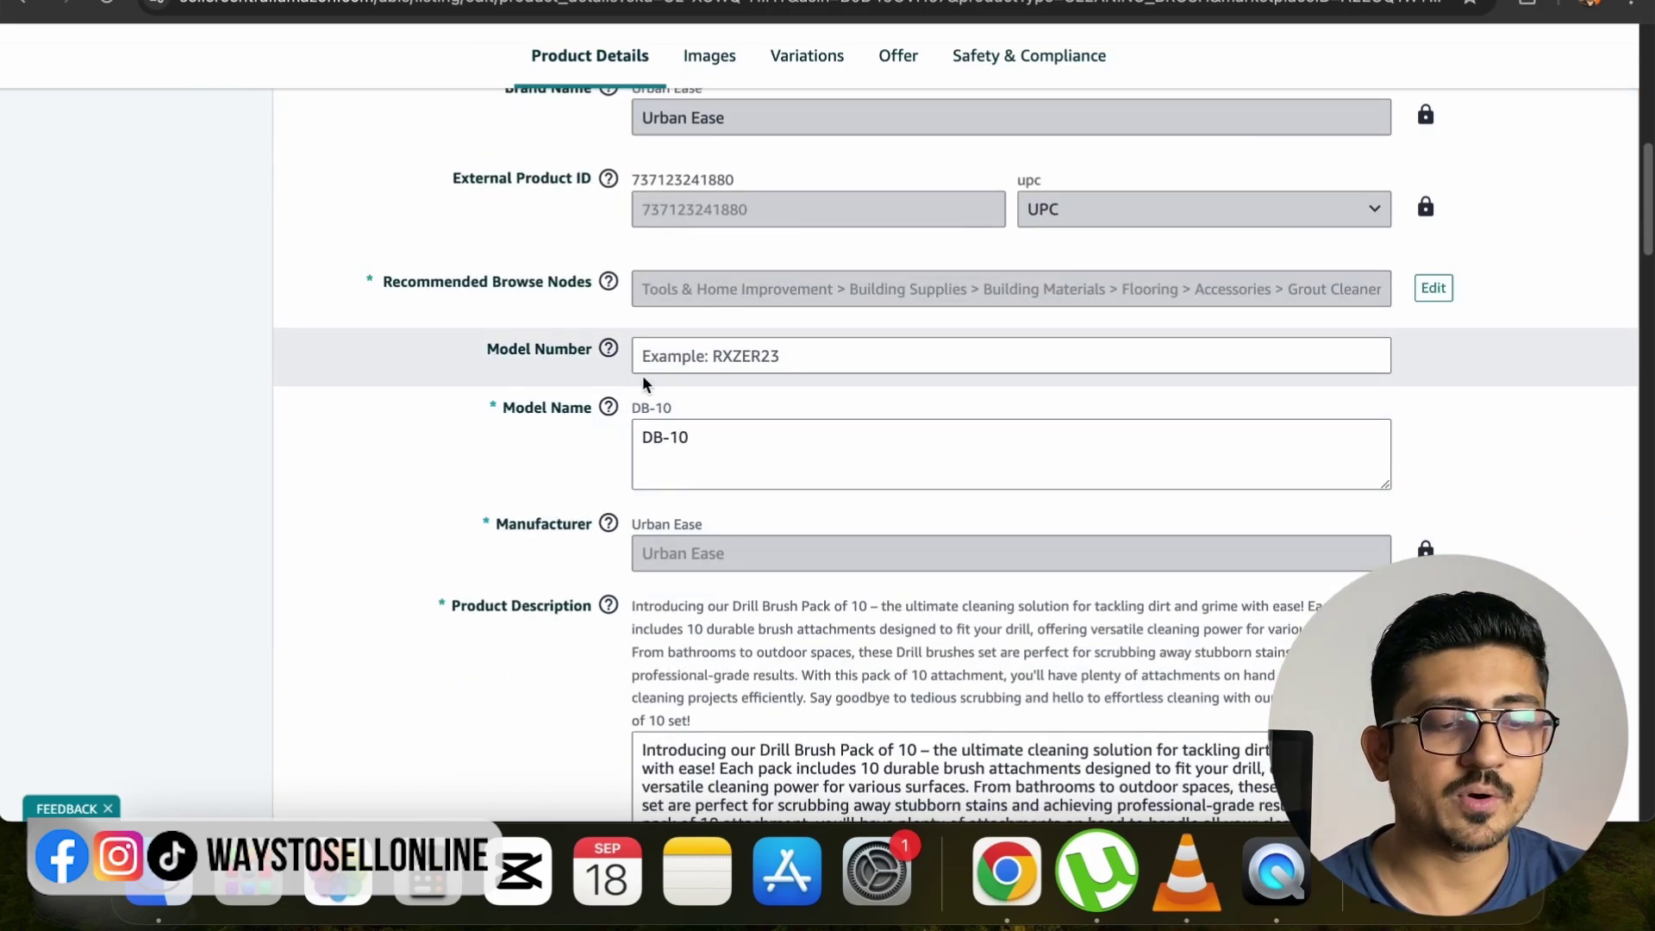
drag(499, 348, 485, 539)
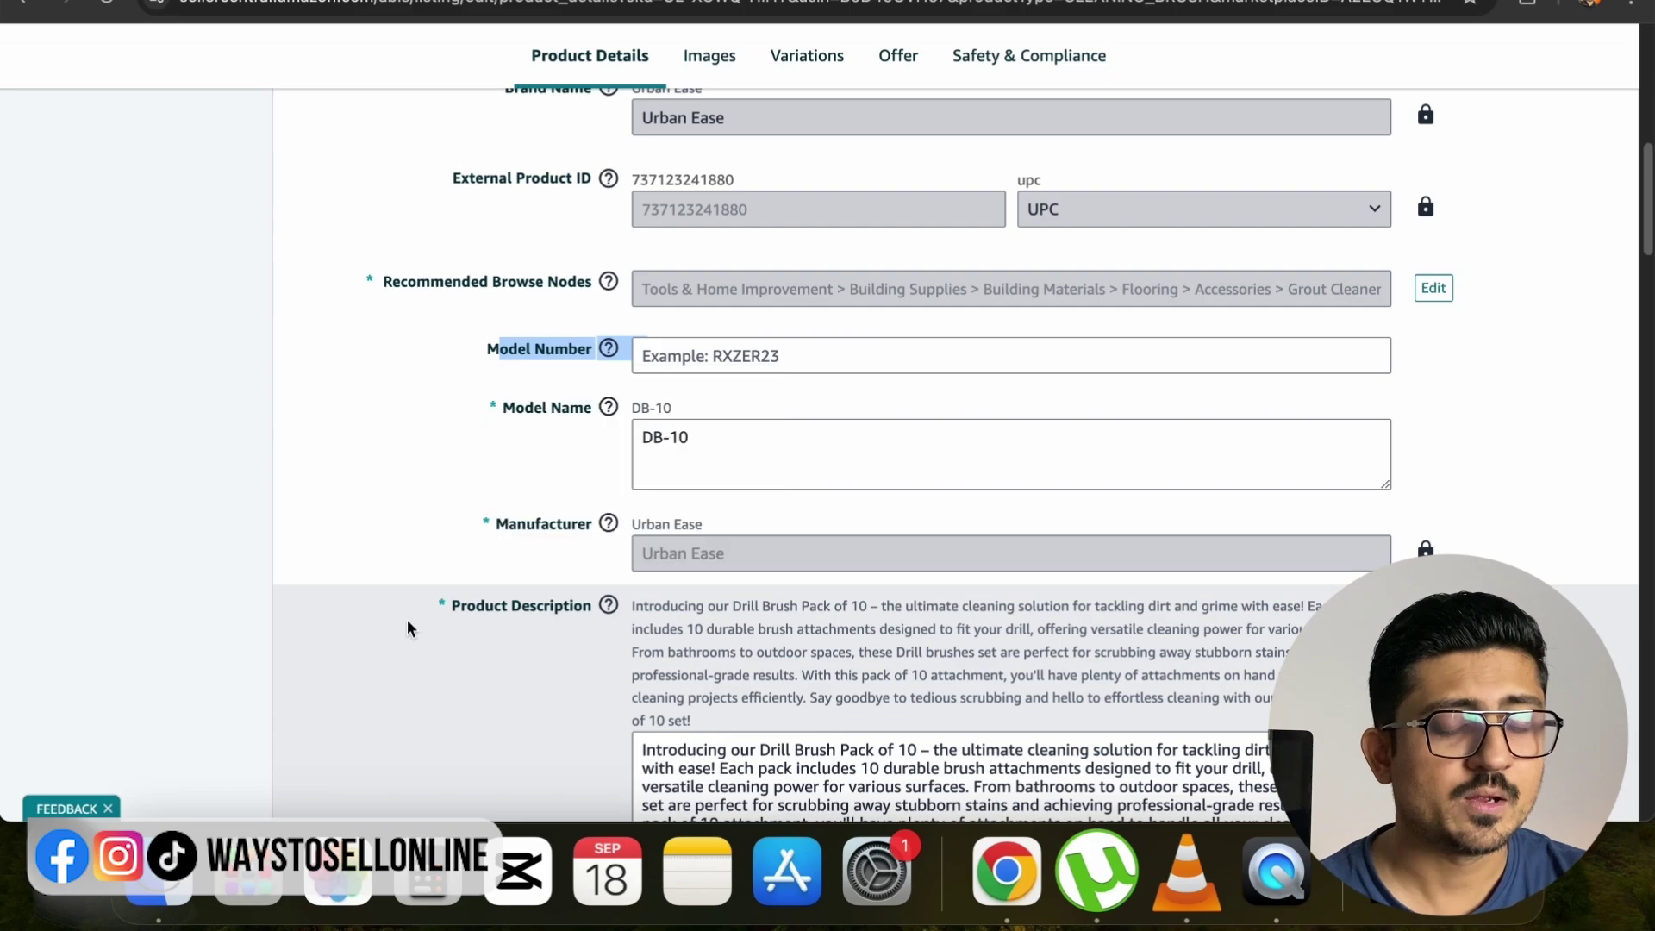
scroll(566, 576, down, 5)
scroll(686, 365, down, 3)
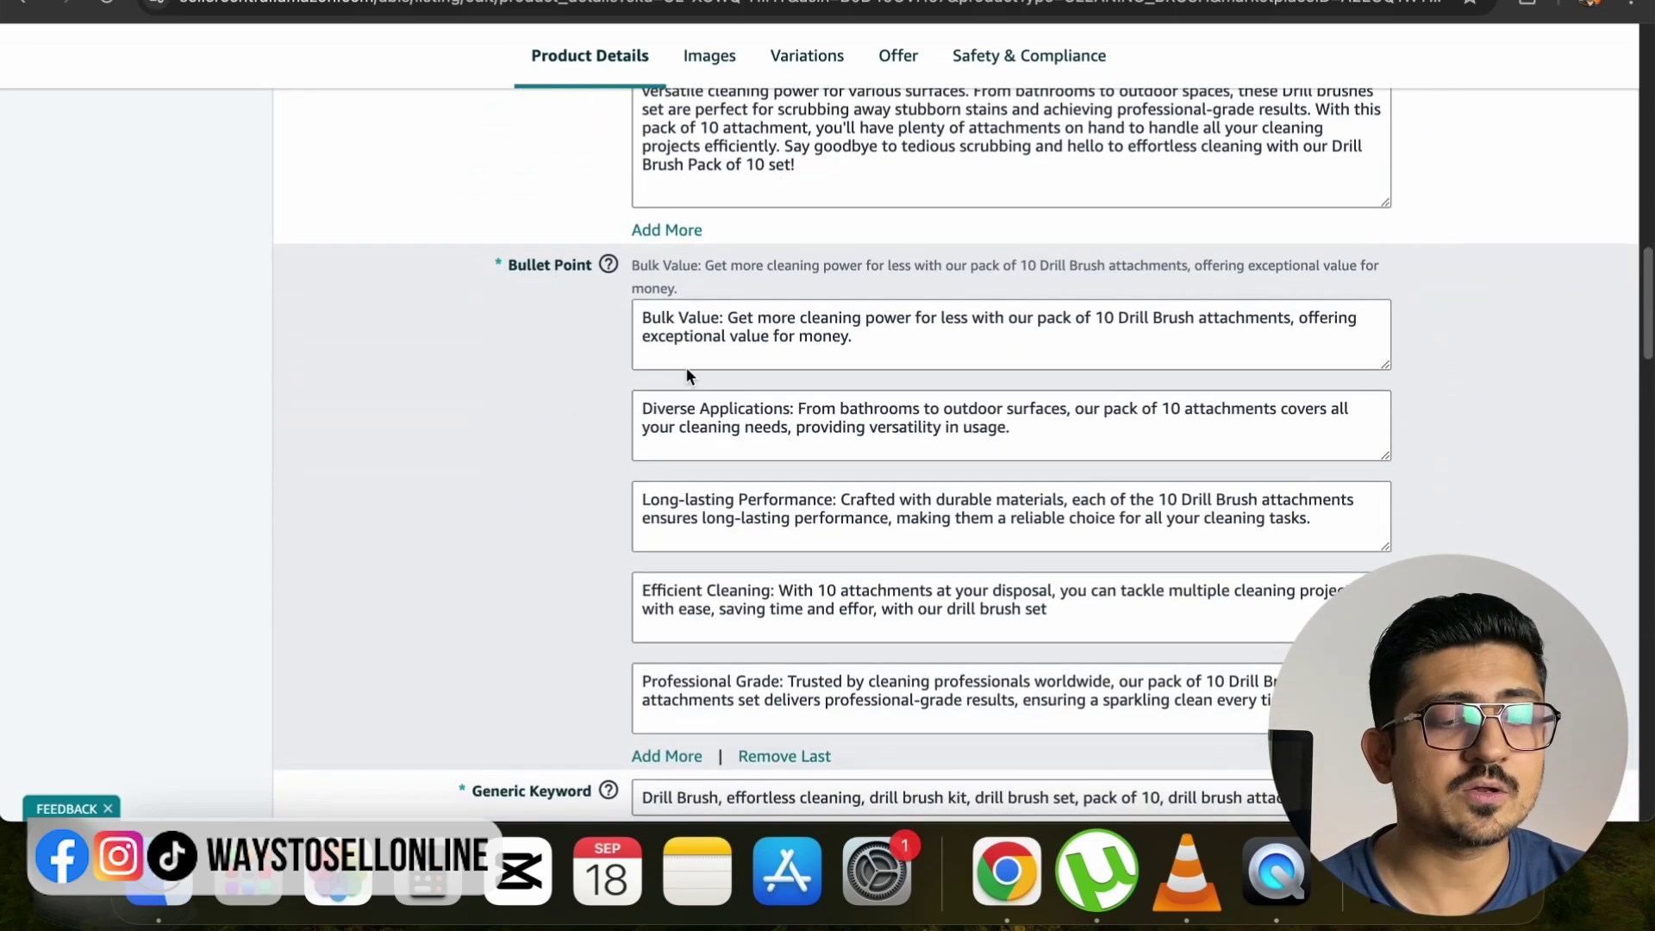
scroll(671, 475, down, 3)
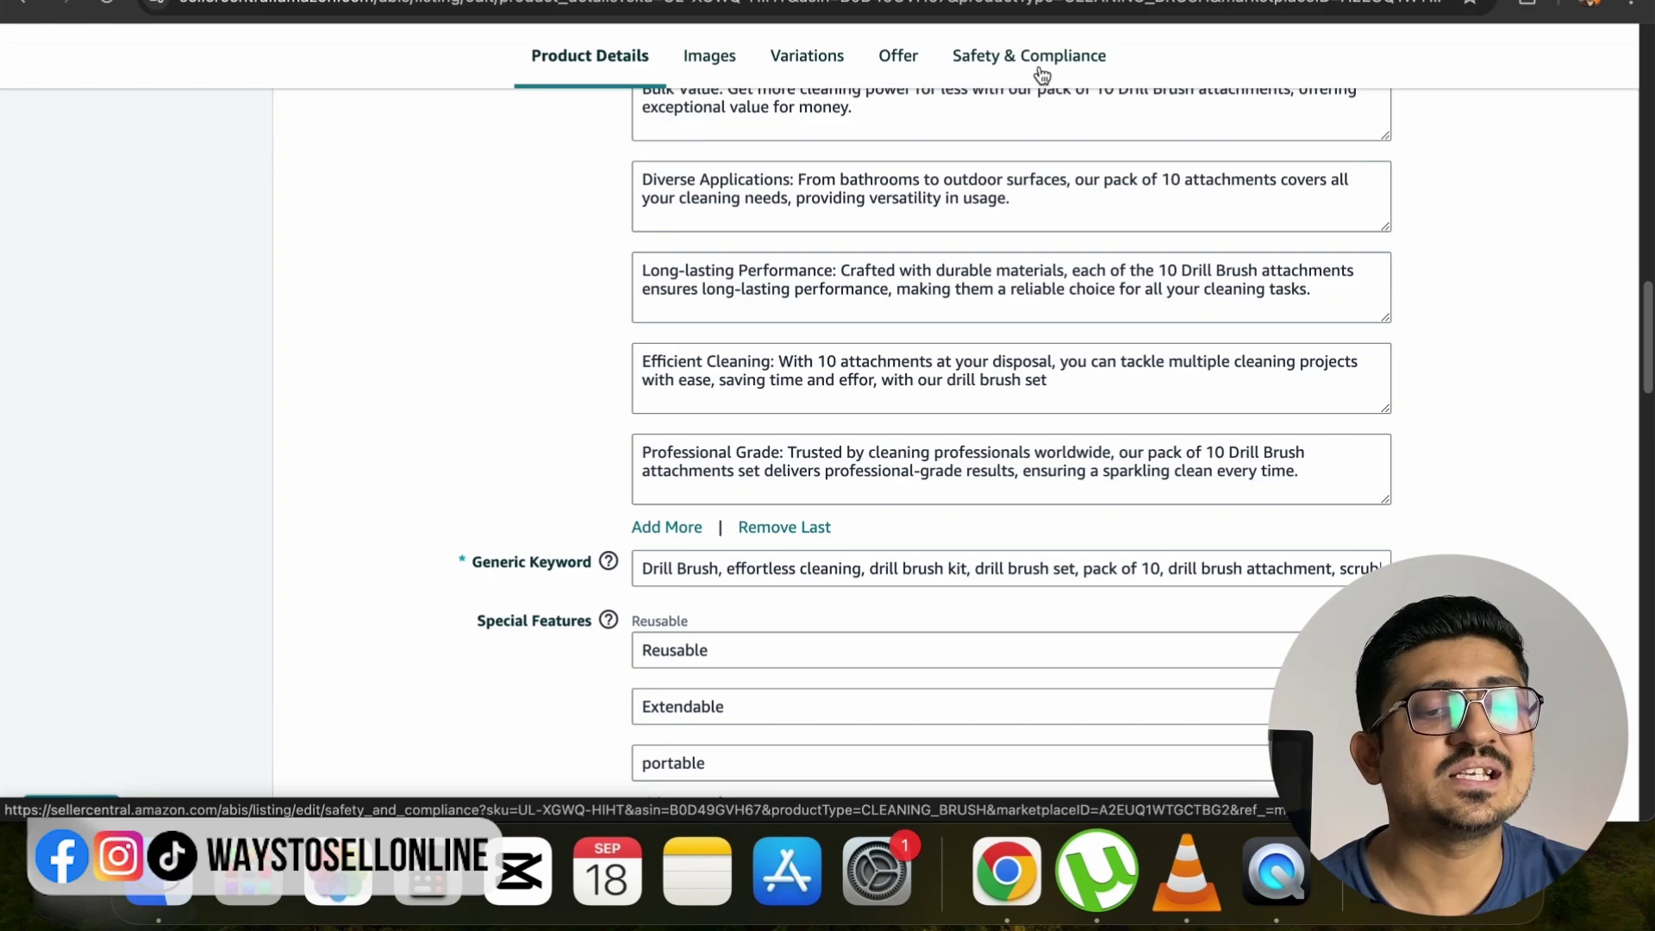
- In Images, move the Easy to Install image right, then back to second place
click(722, 79)
scroll(837, 300, down, 10)
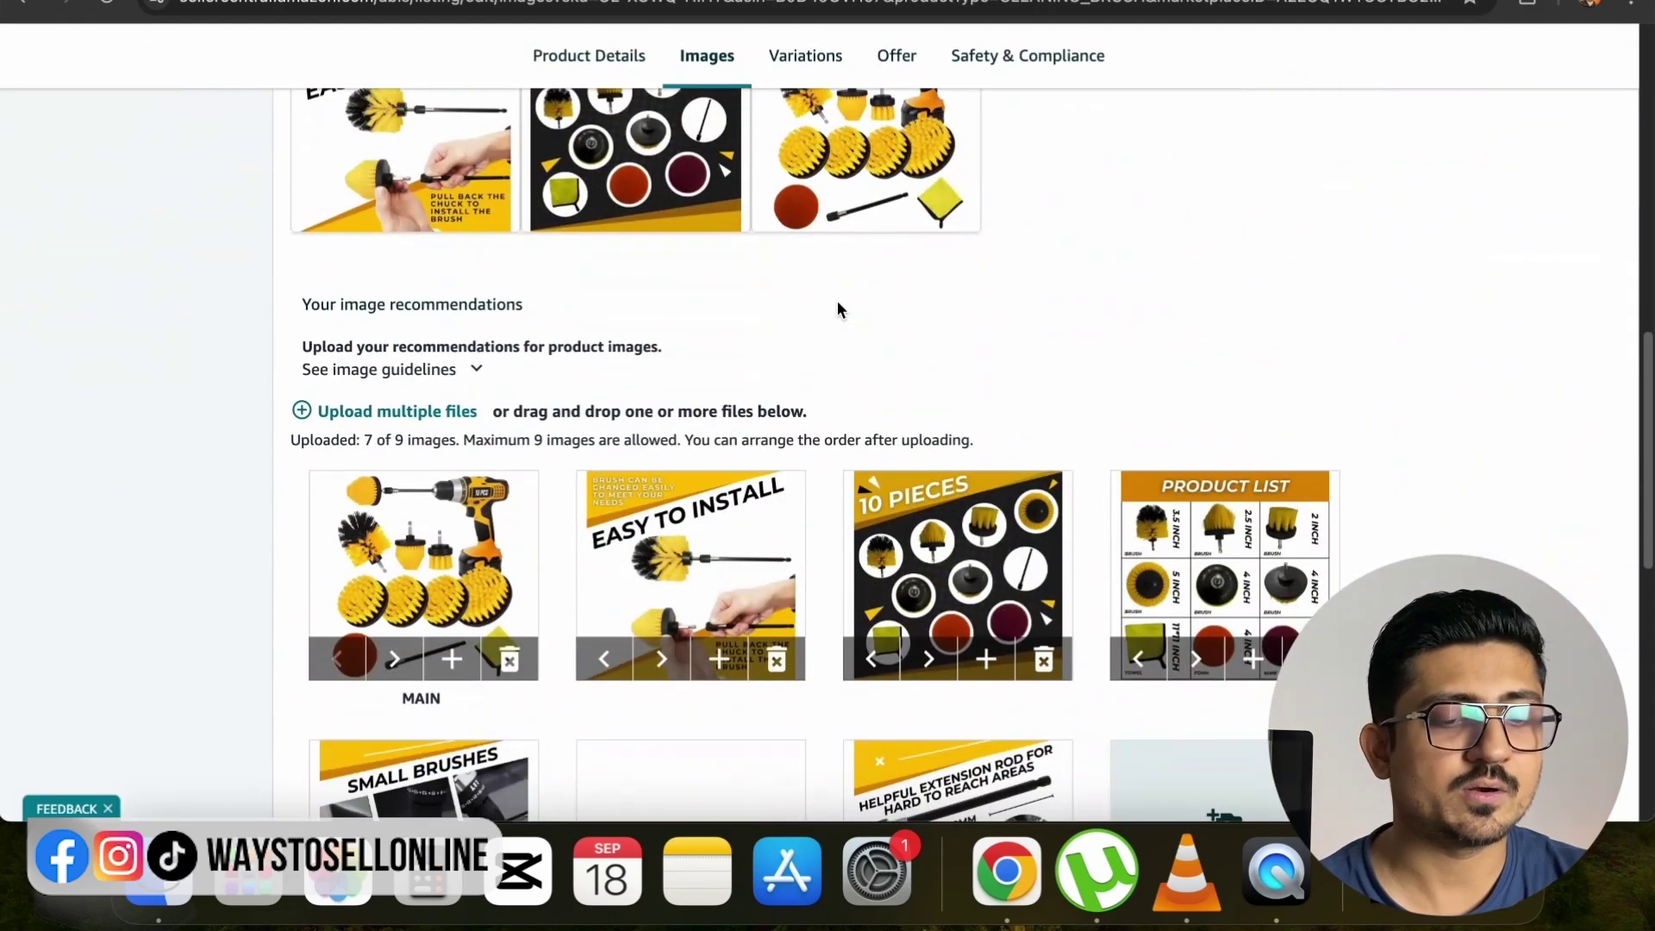
scroll(808, 335, down, 2)
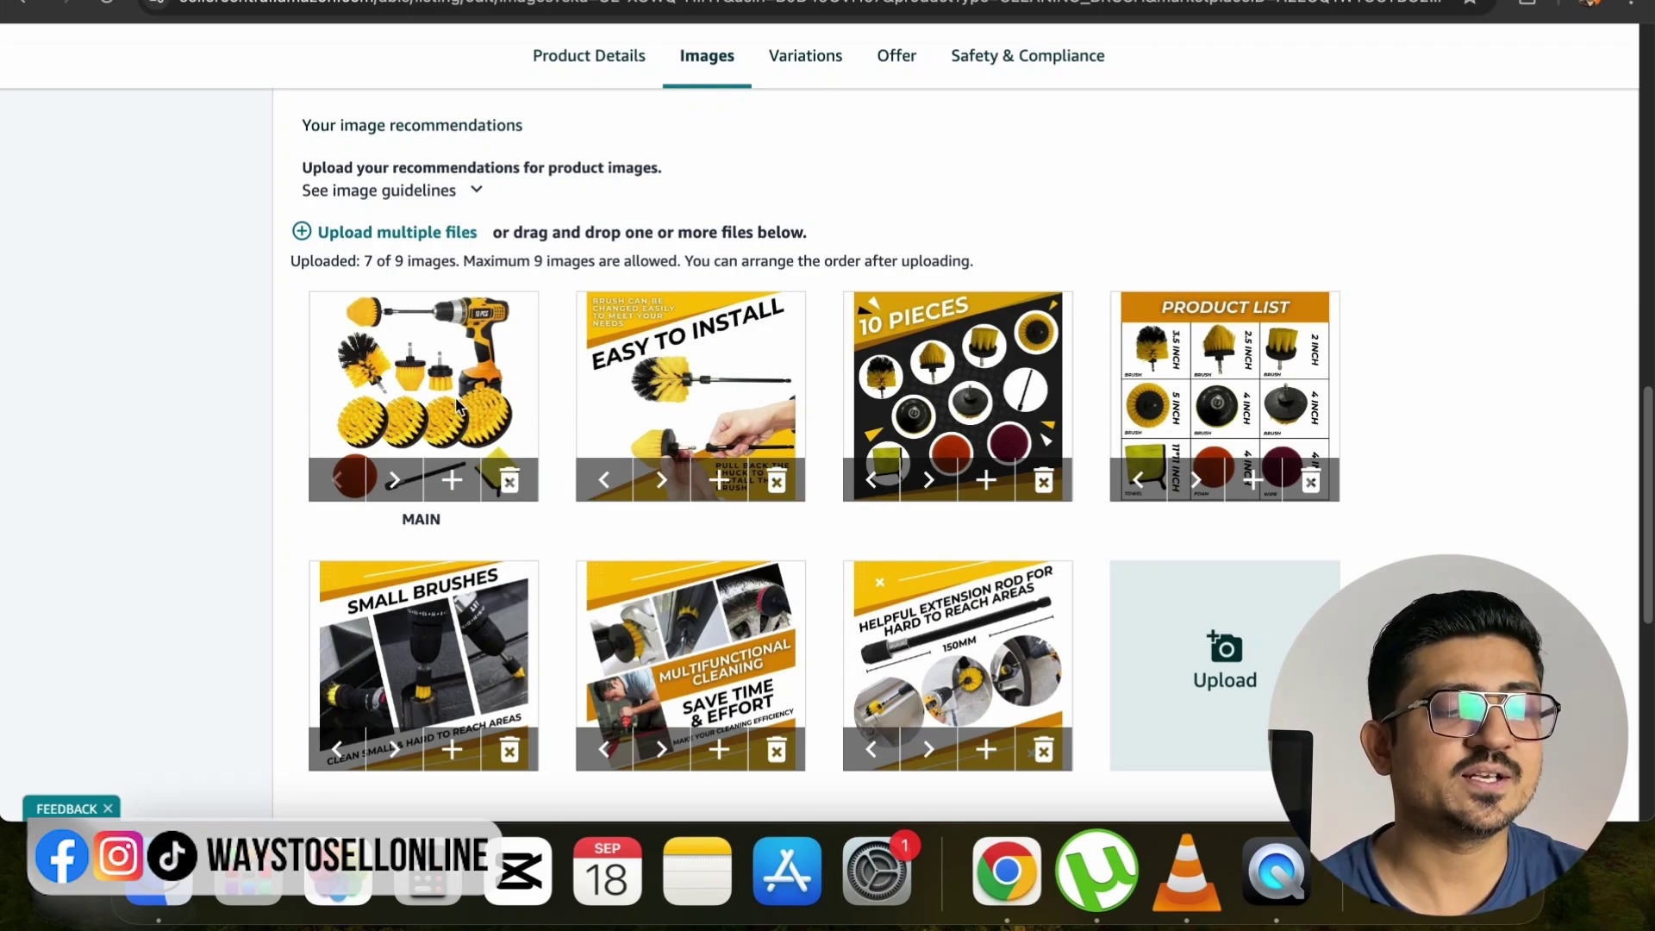
click(663, 488)
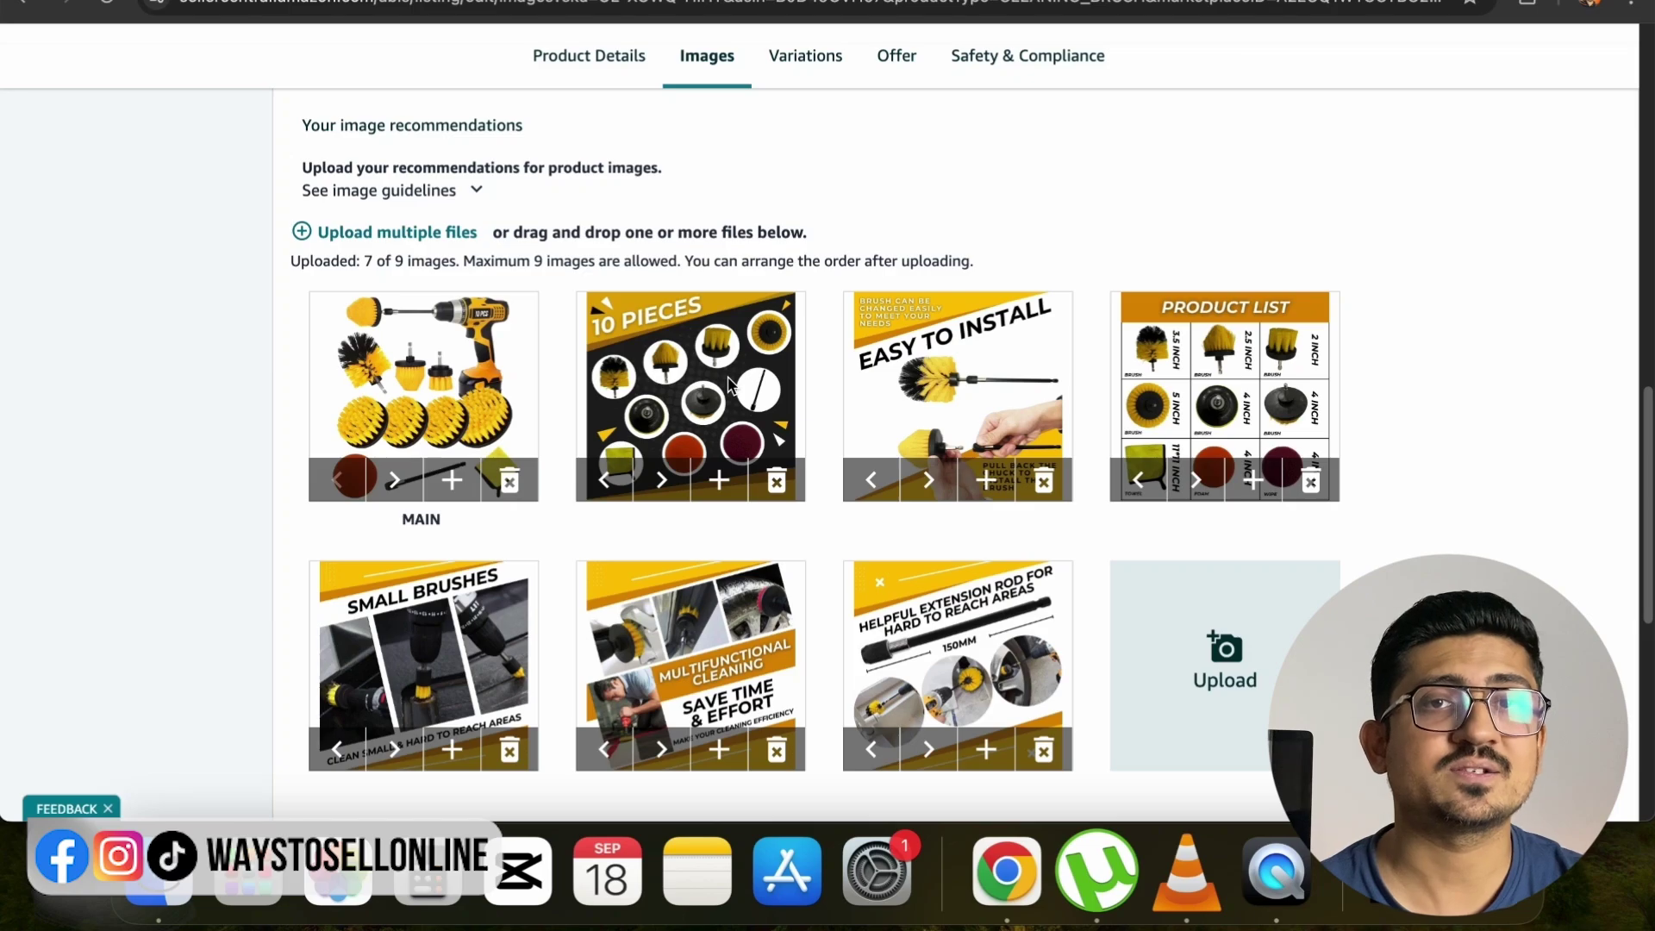
click(897, 485)
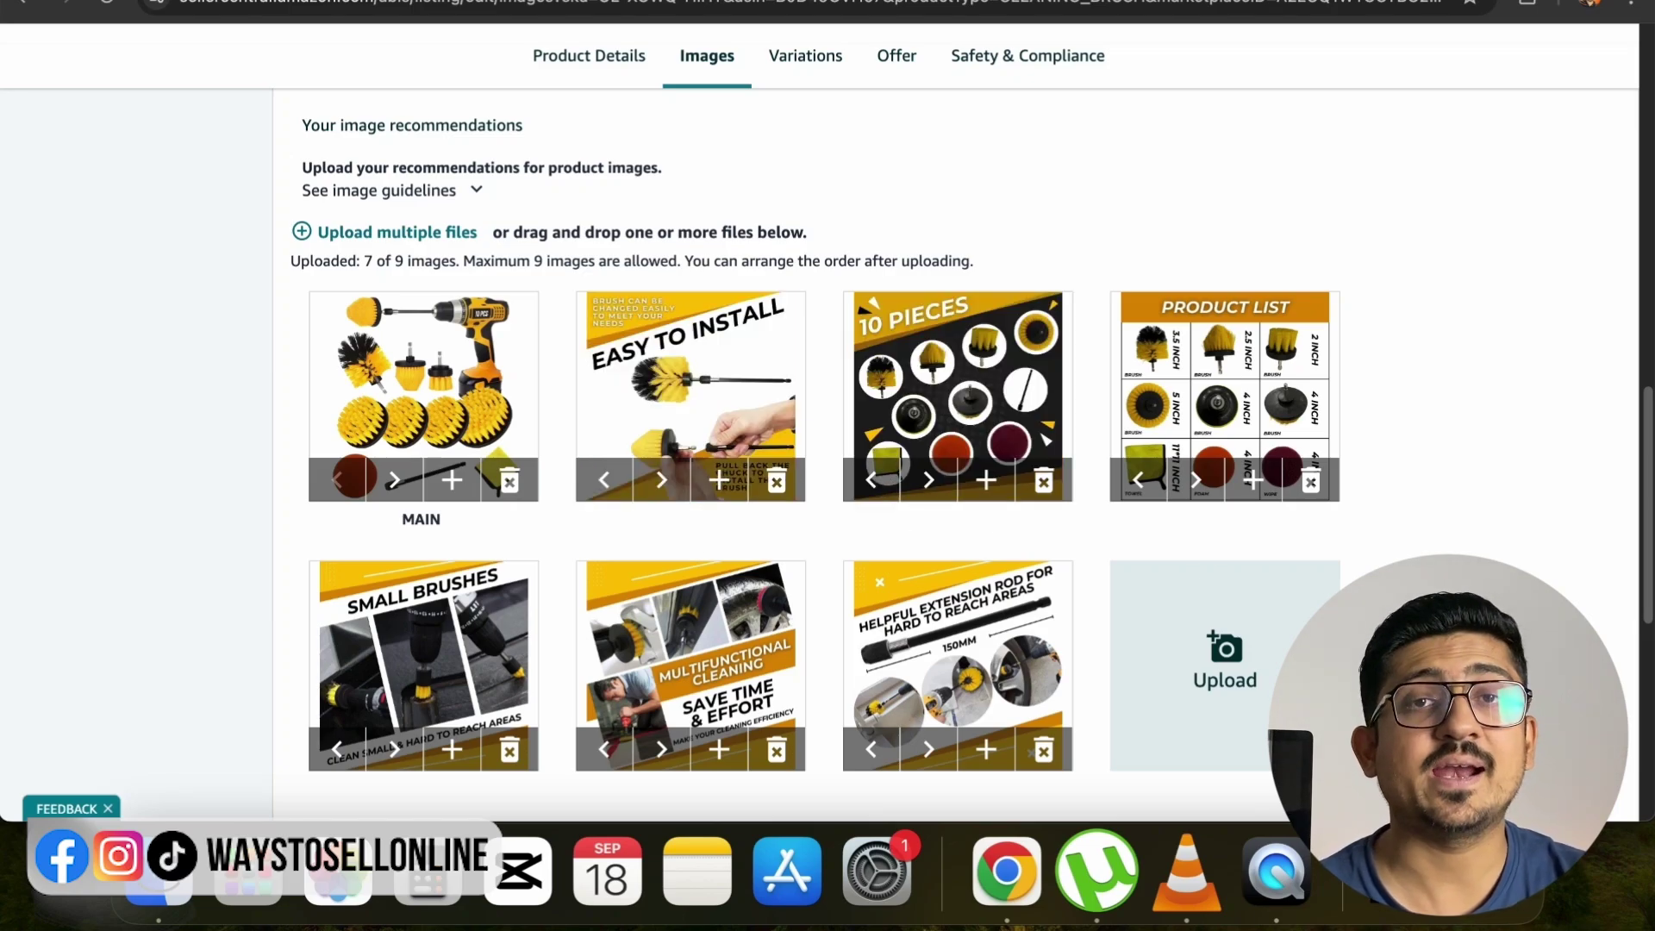
- In the Offer details, enter a sale price of CDN$17.99 below the 18.99 price
click(885, 81)
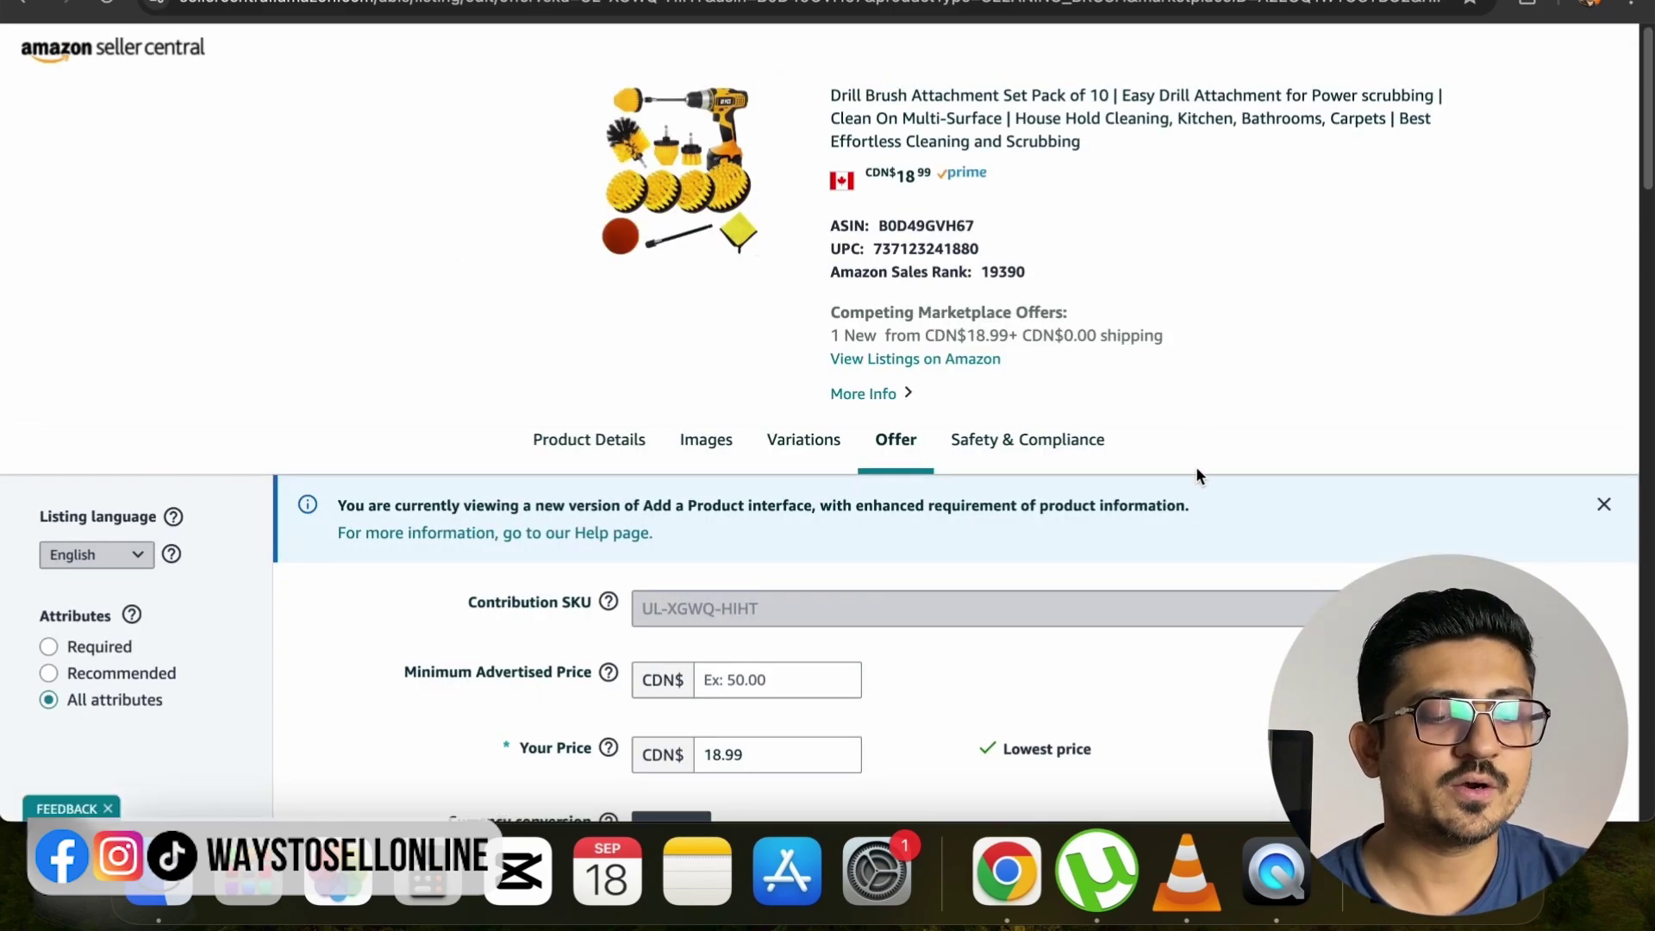
scroll(1197, 468, down, 5)
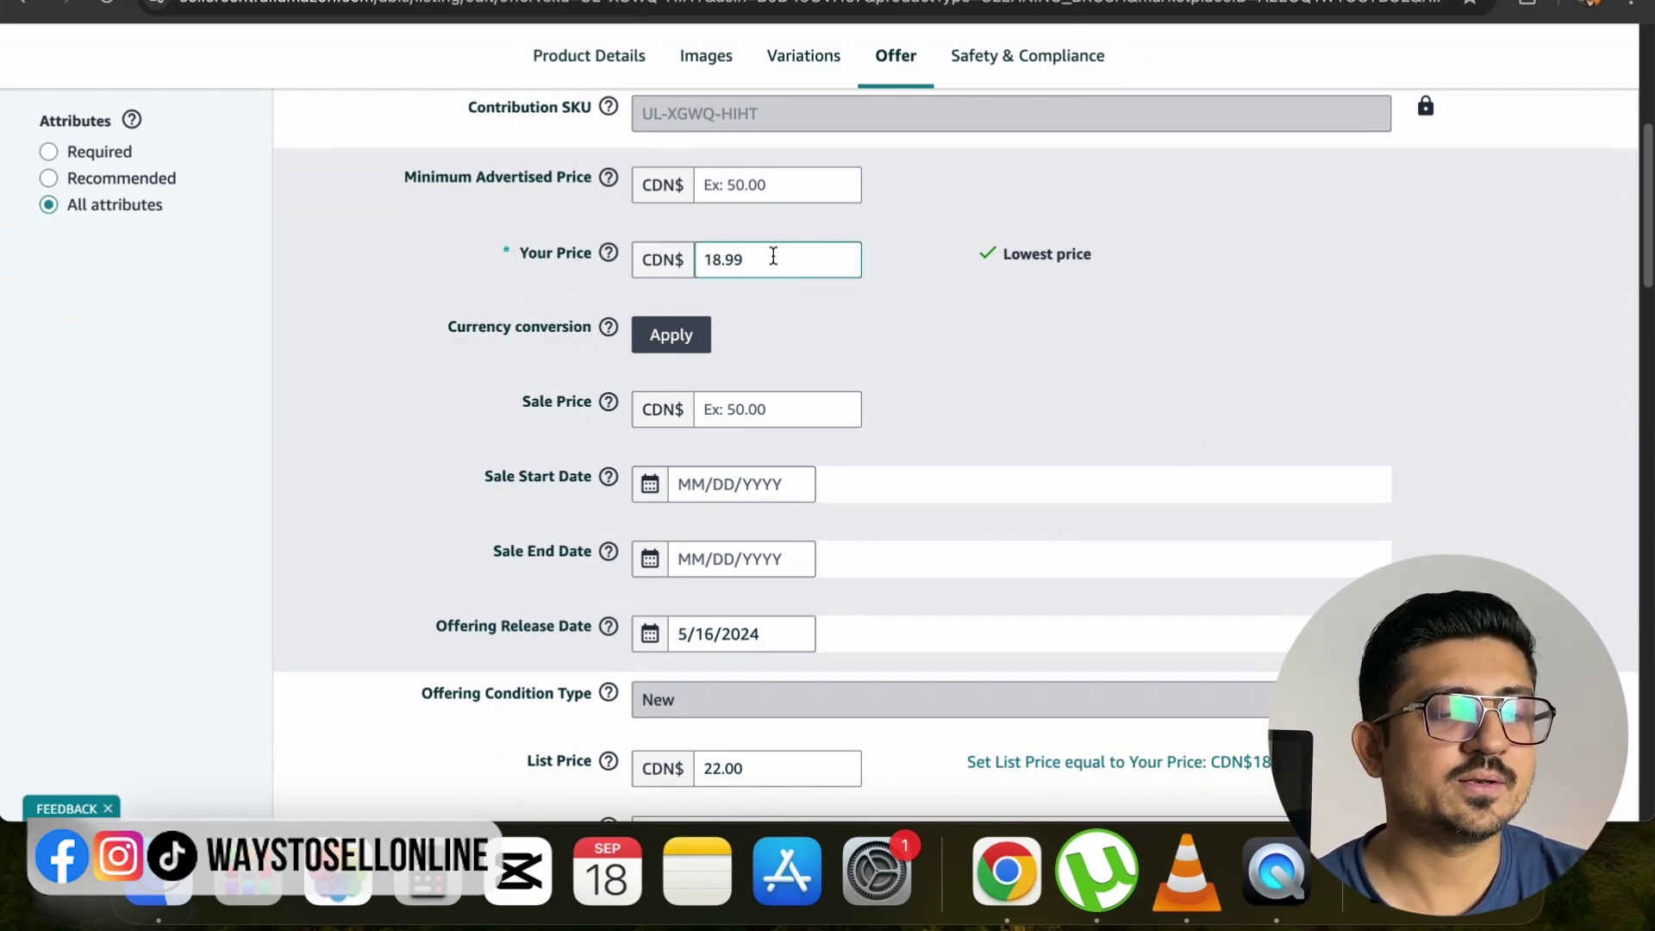
drag(773, 259, 638, 261)
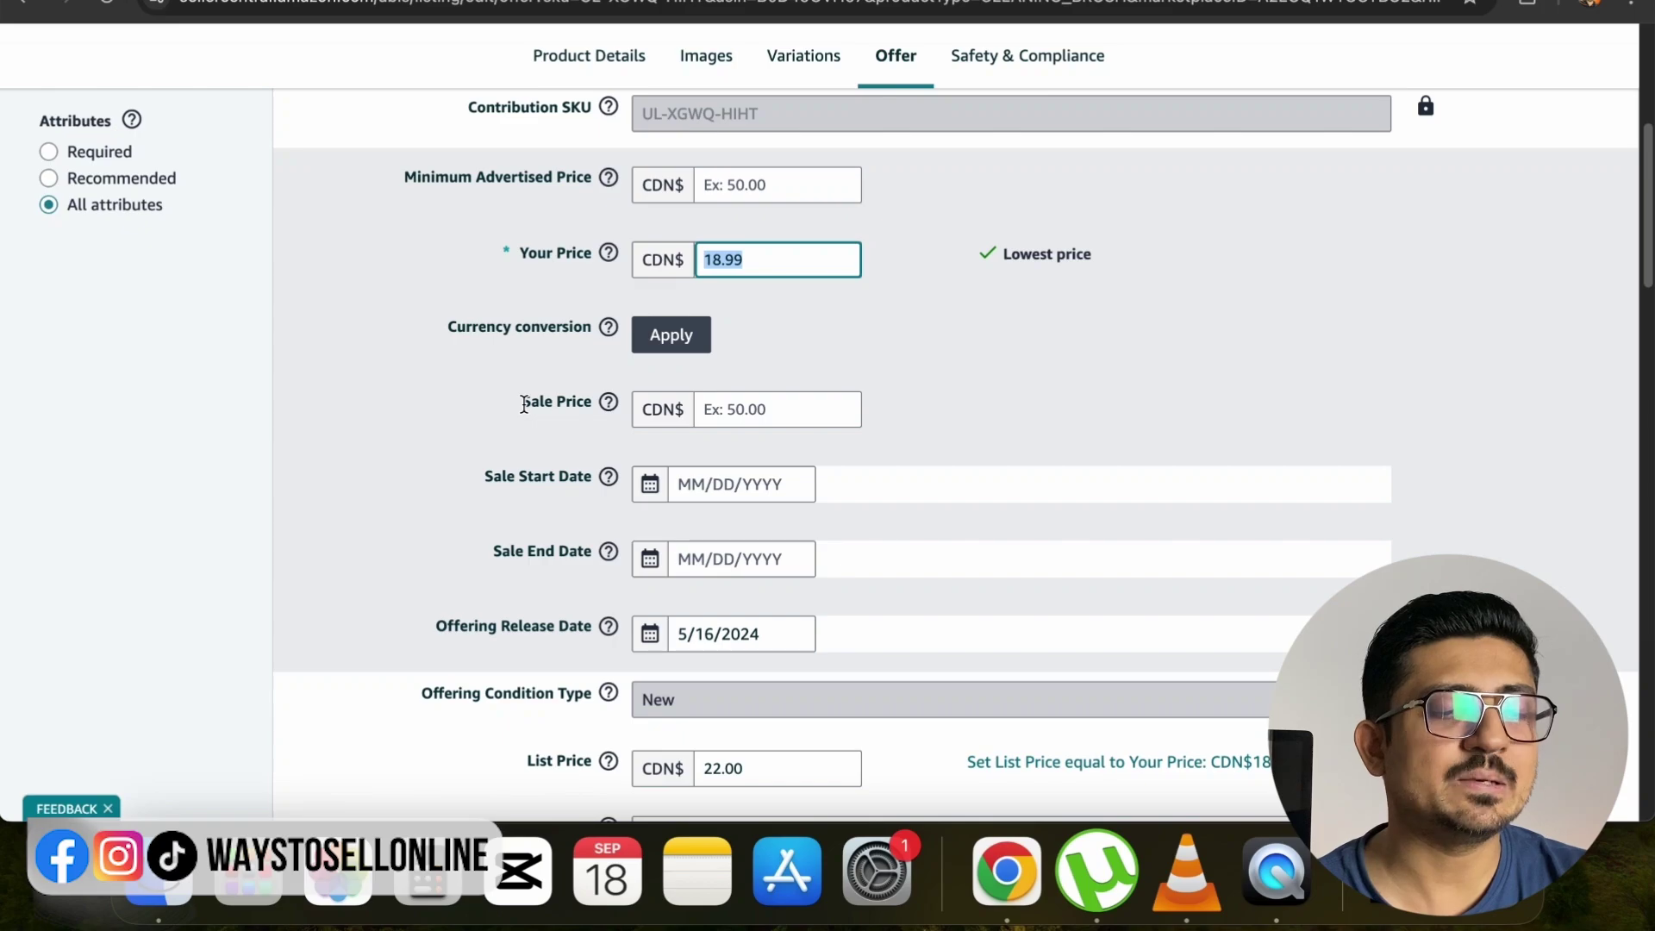
click(779, 409)
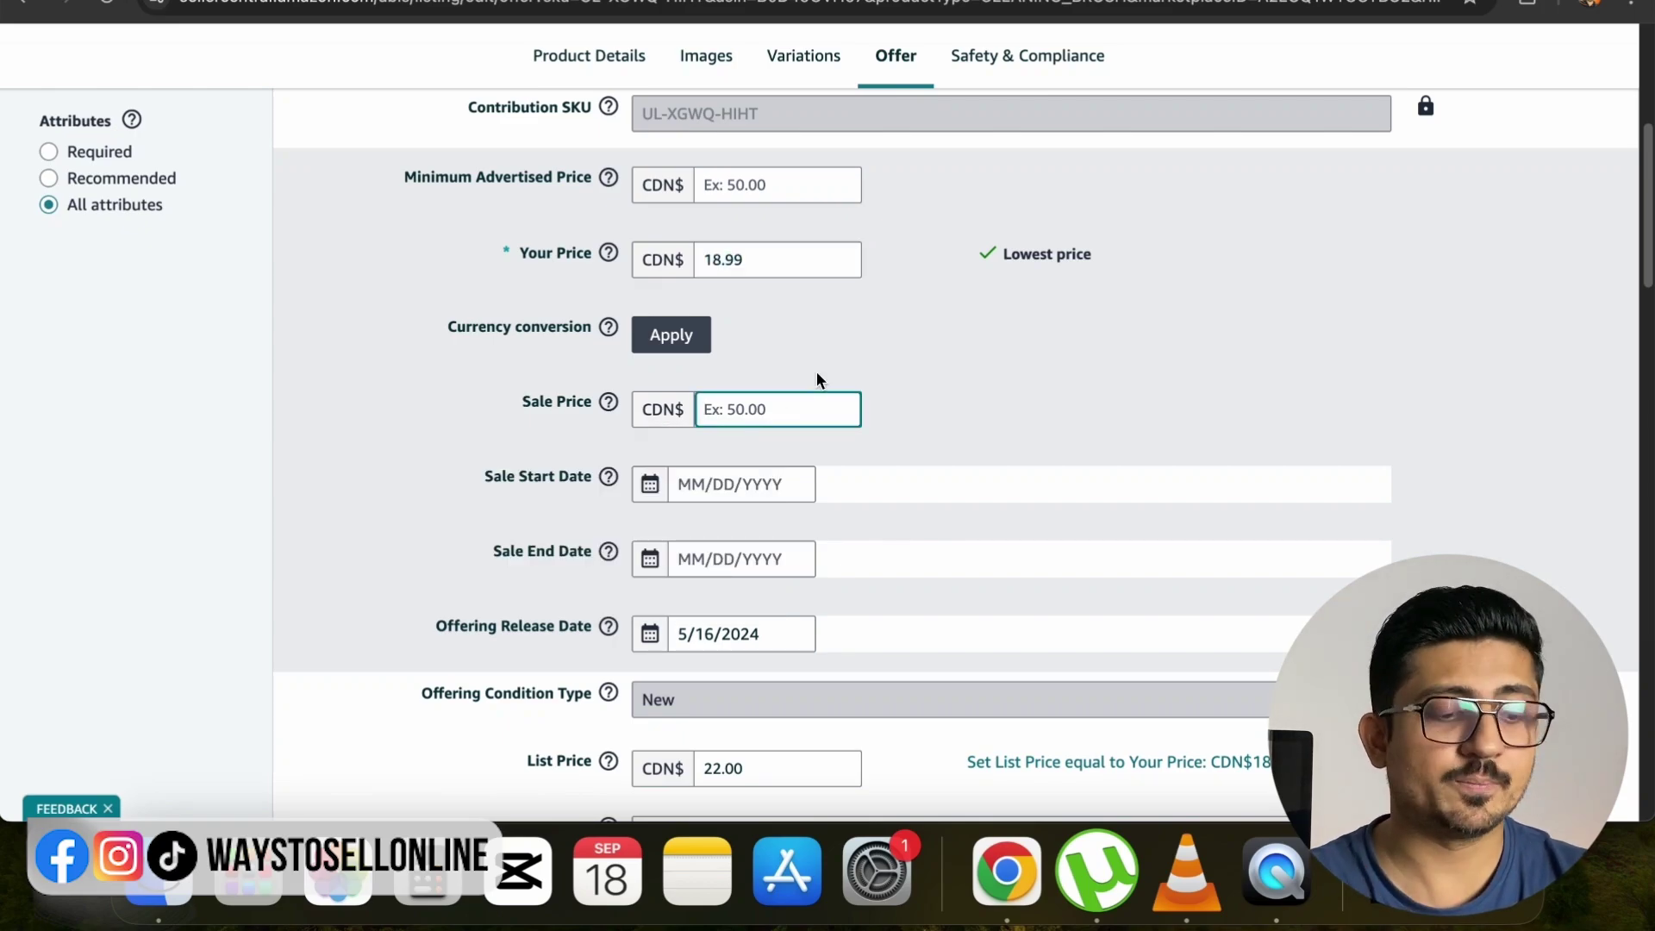
text(17.99)
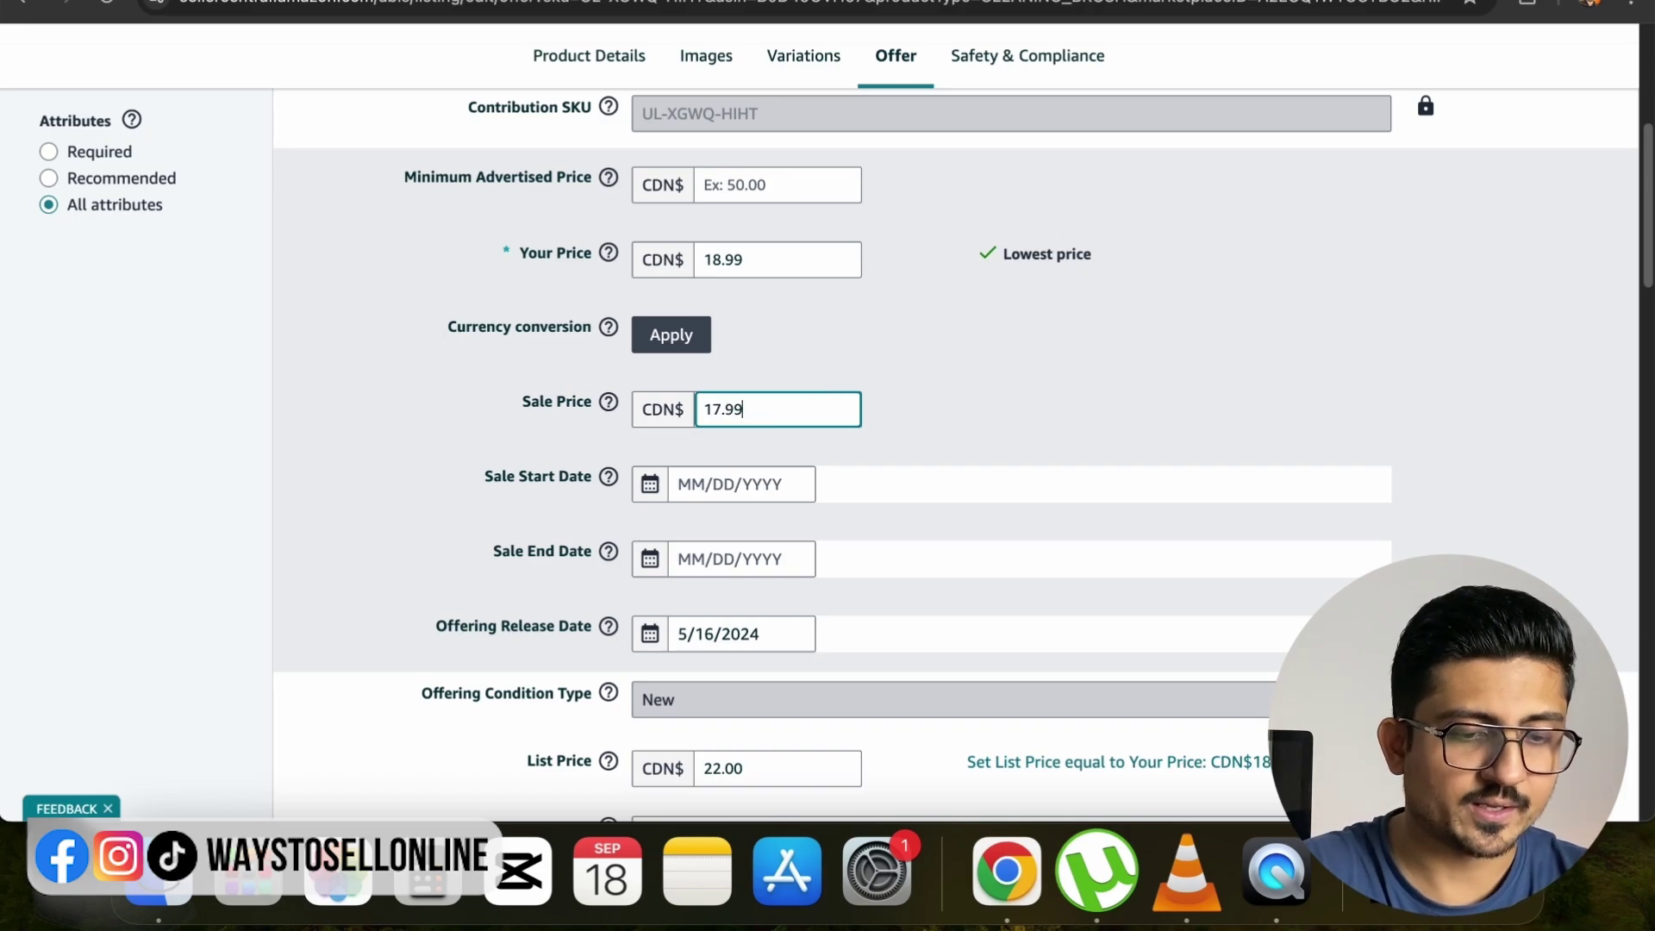
click(1015, 333)
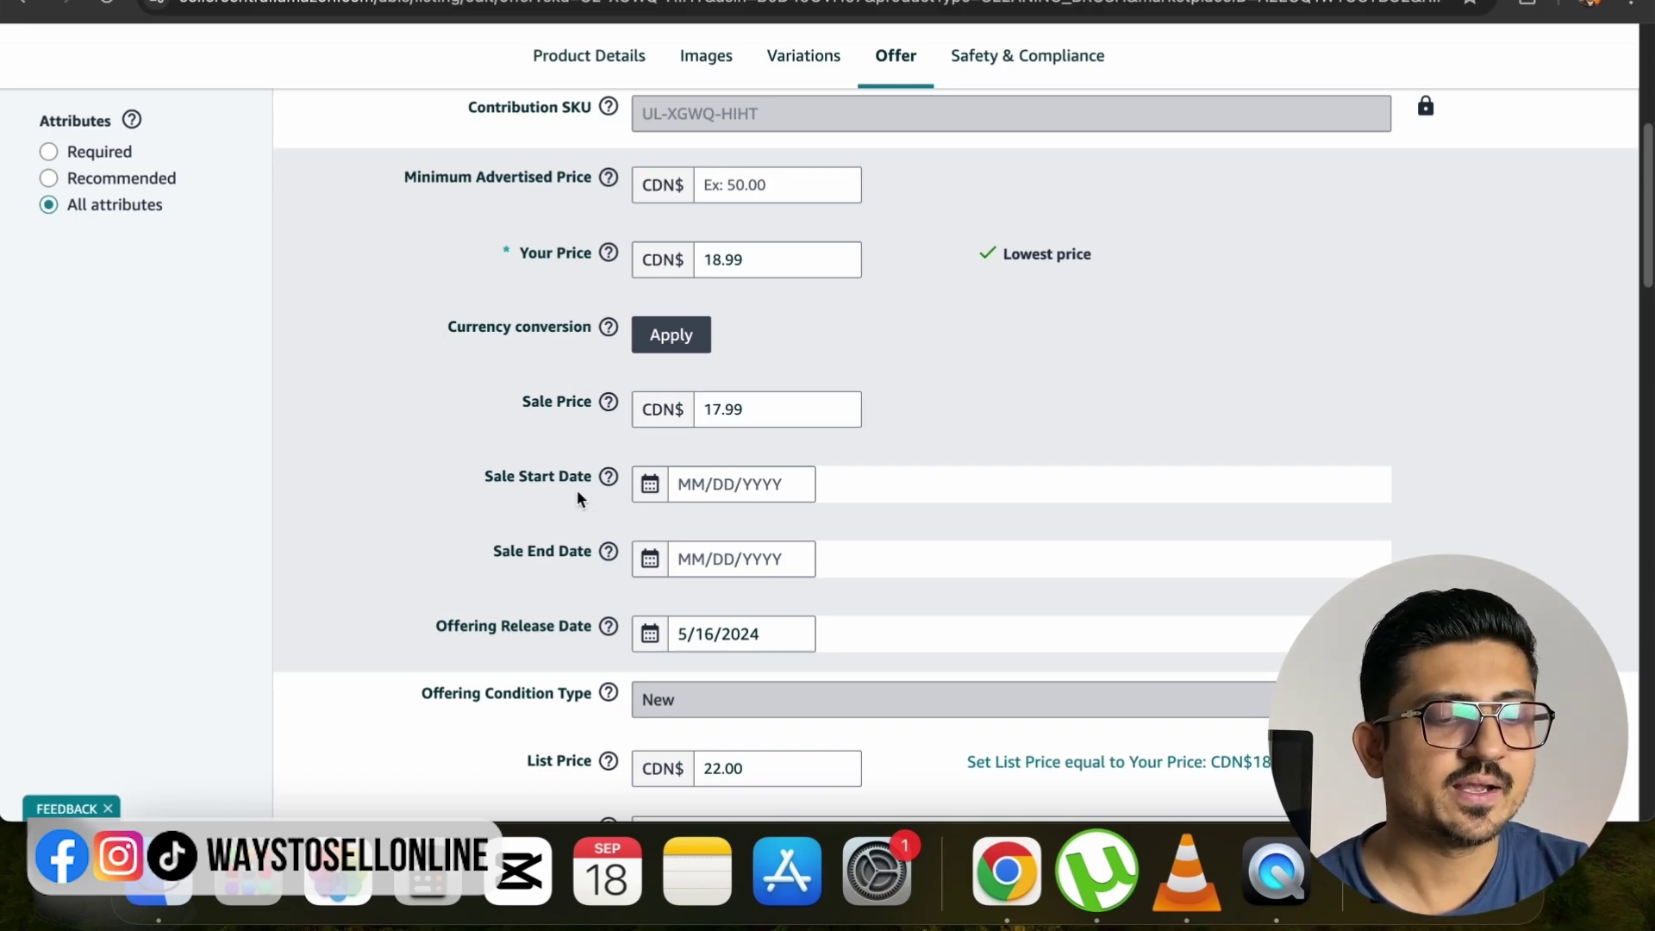
- Set the sale to start 09/18/2024 and end 09/25/2024
scroll(577, 492, down, 2)
drag(485, 341, 595, 336)
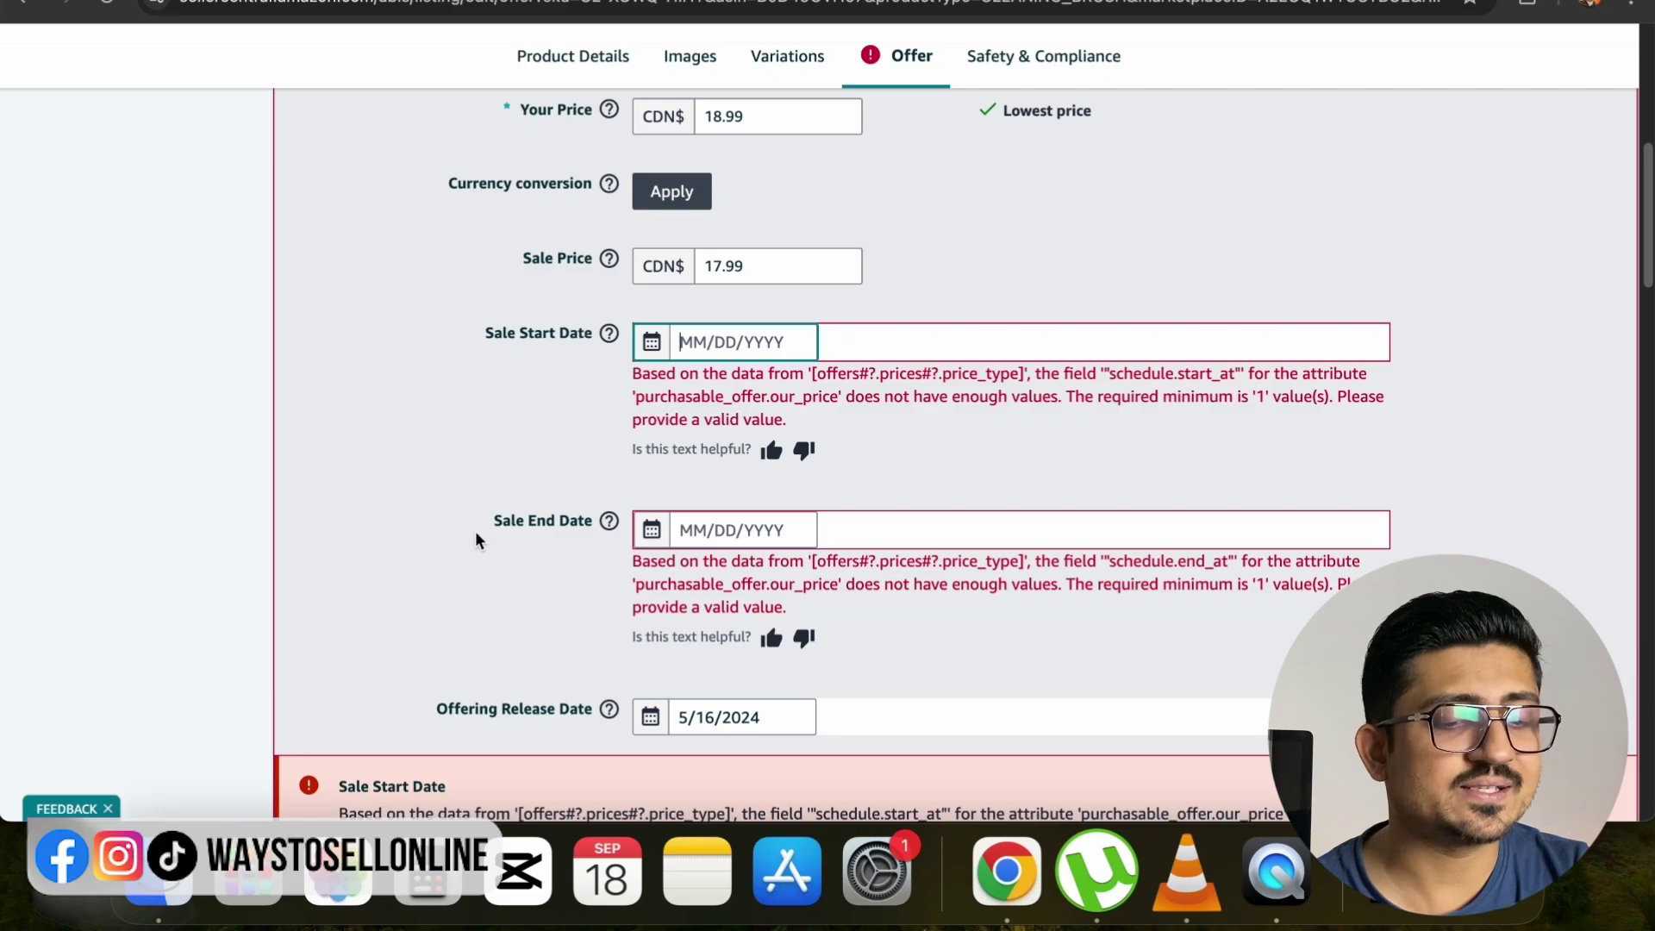
drag(473, 536, 612, 521)
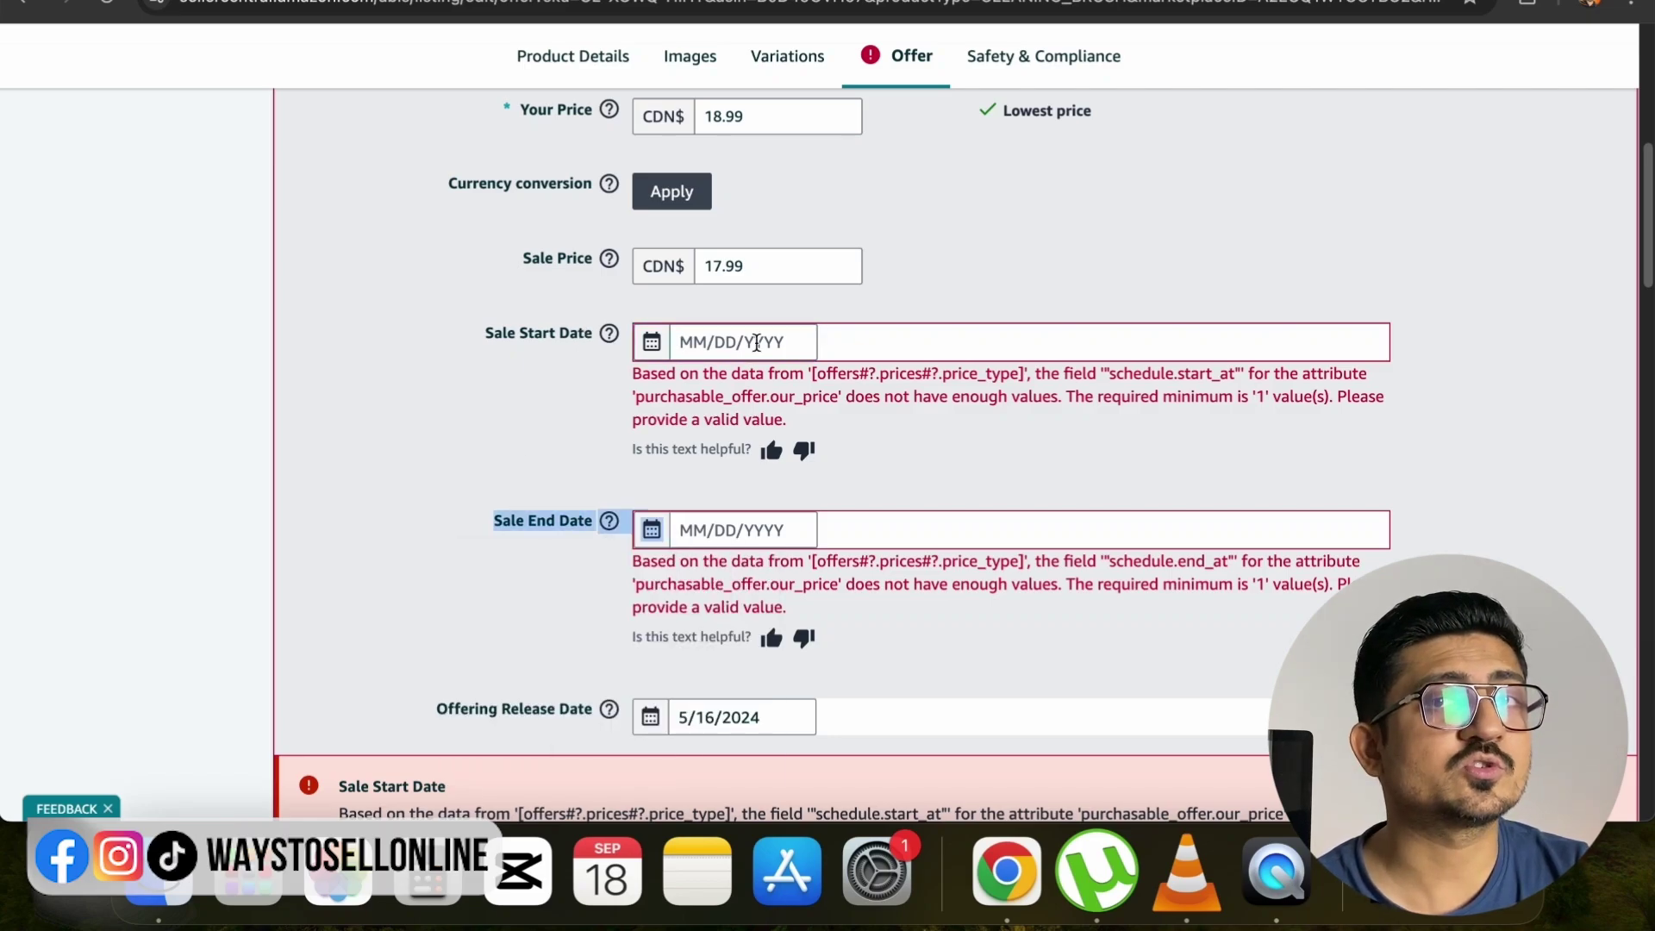
click(757, 342)
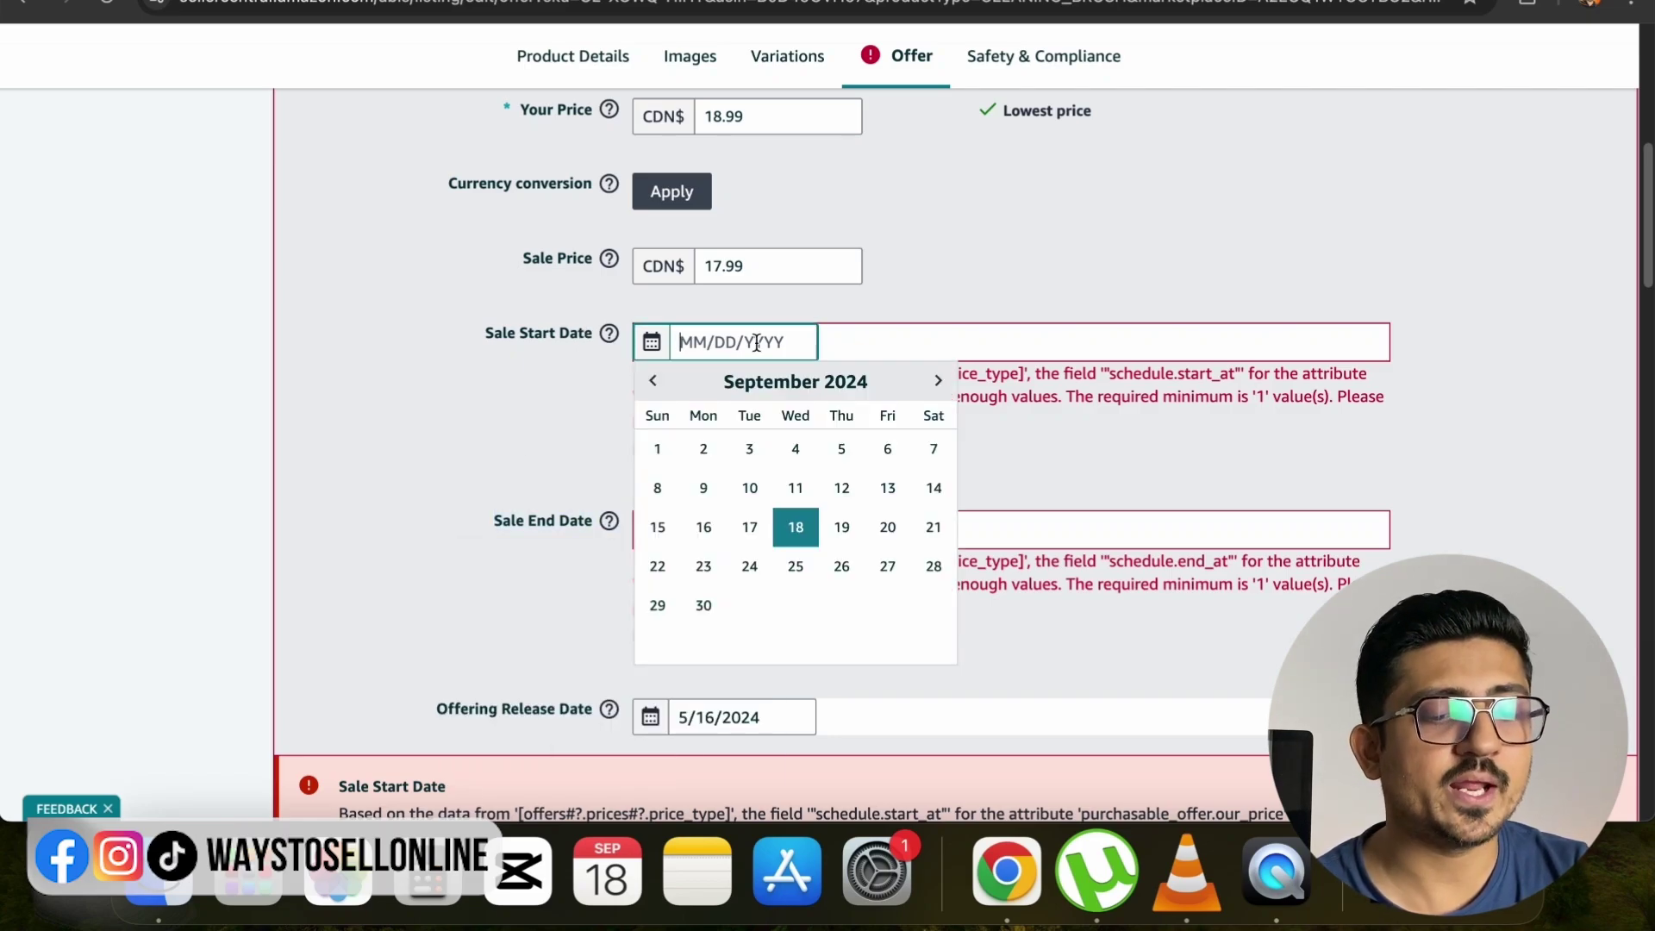
click(790, 525)
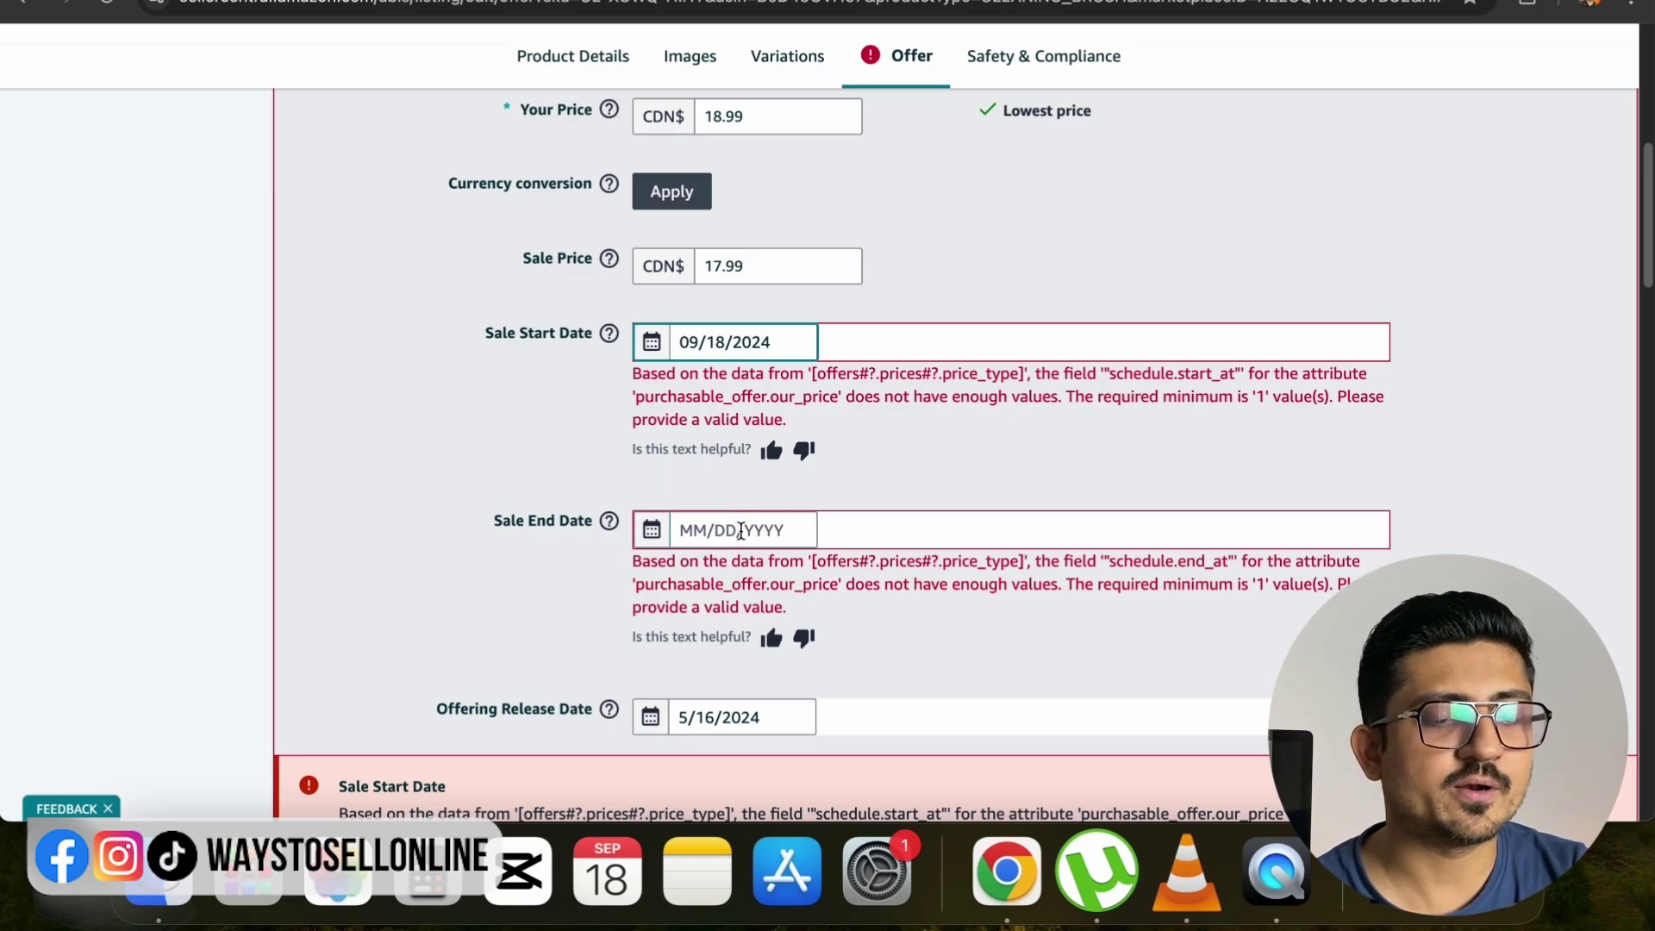
click(741, 530)
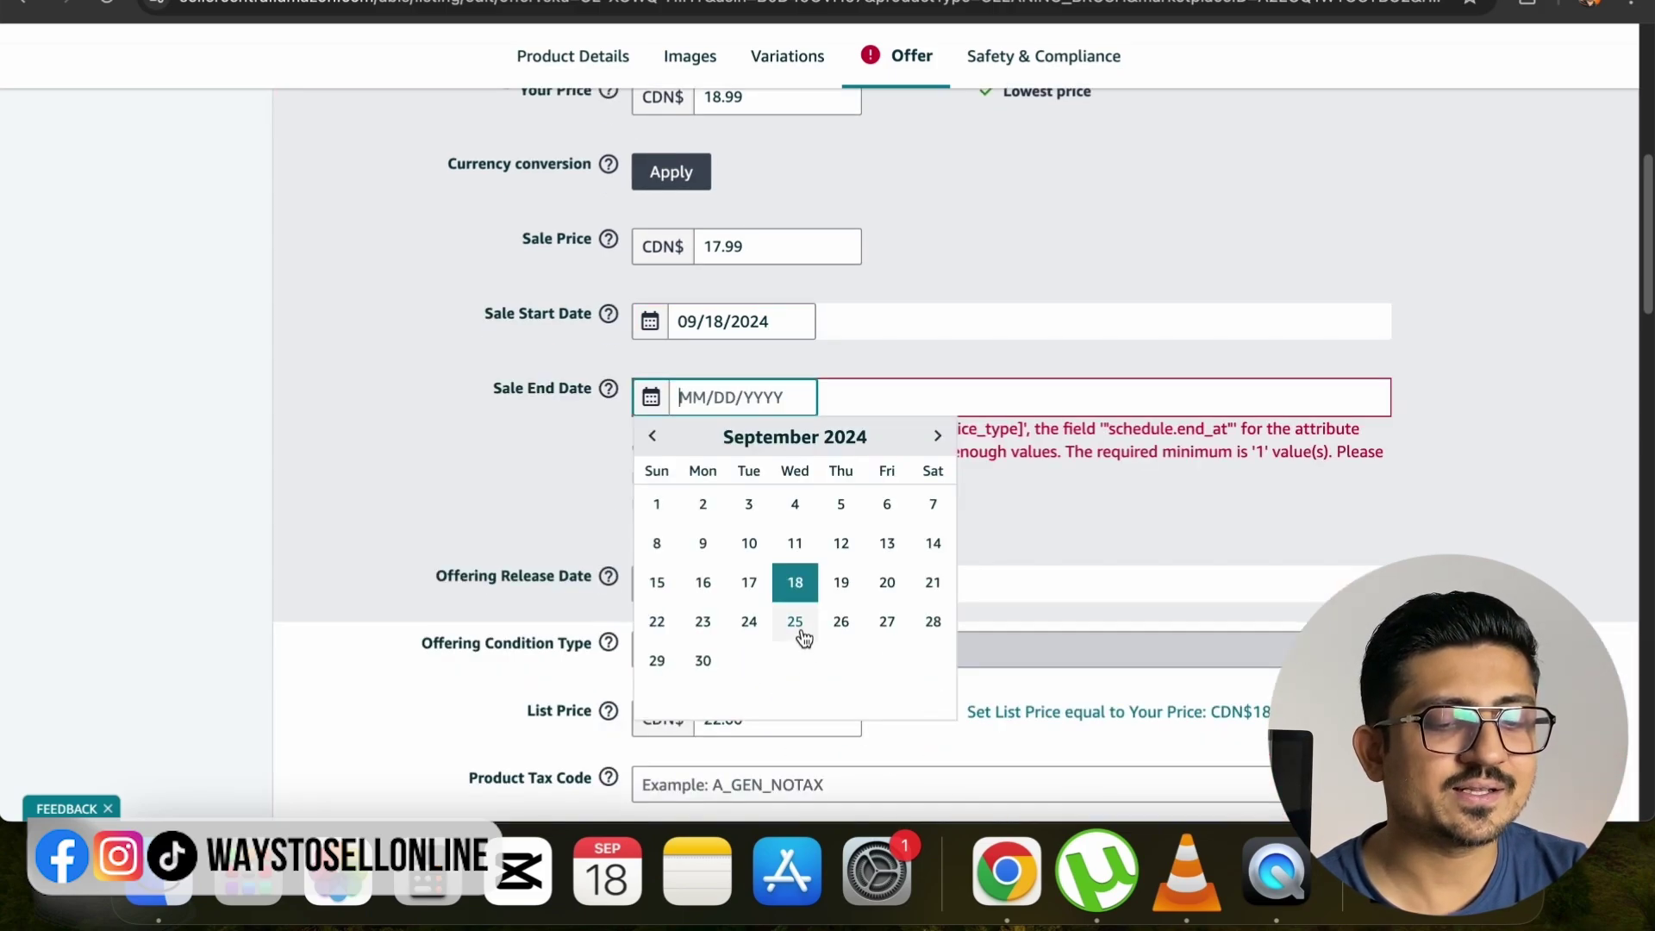
click(797, 632)
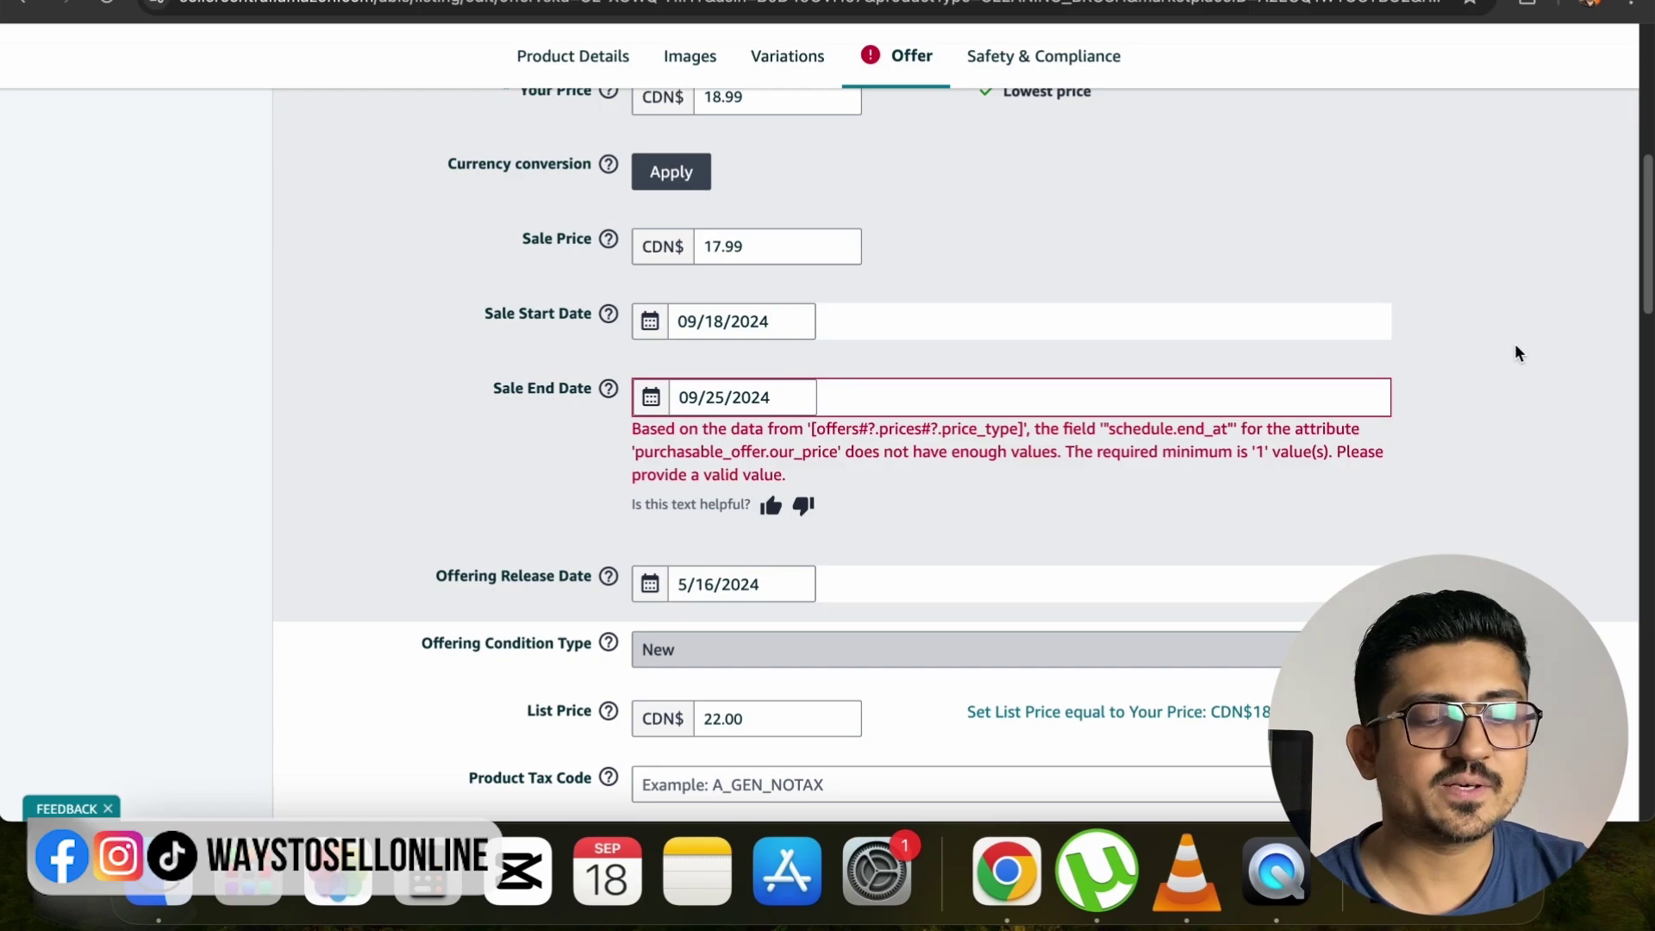
scroll(1518, 353, down, 5)
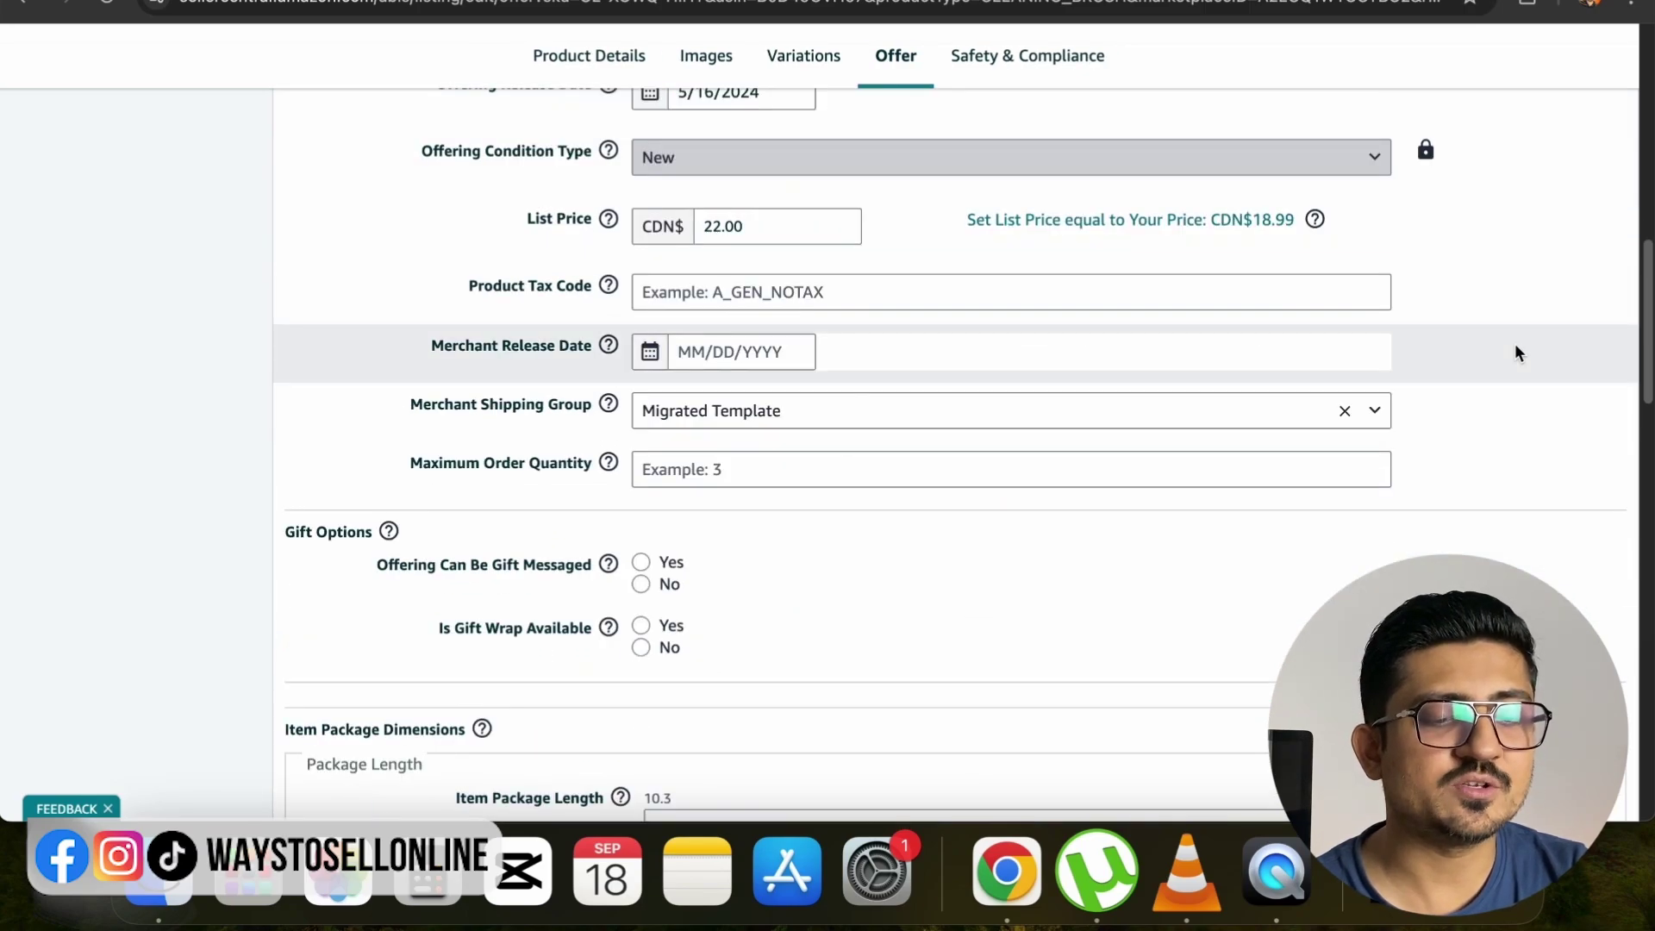
scroll(1518, 354, down, 12)
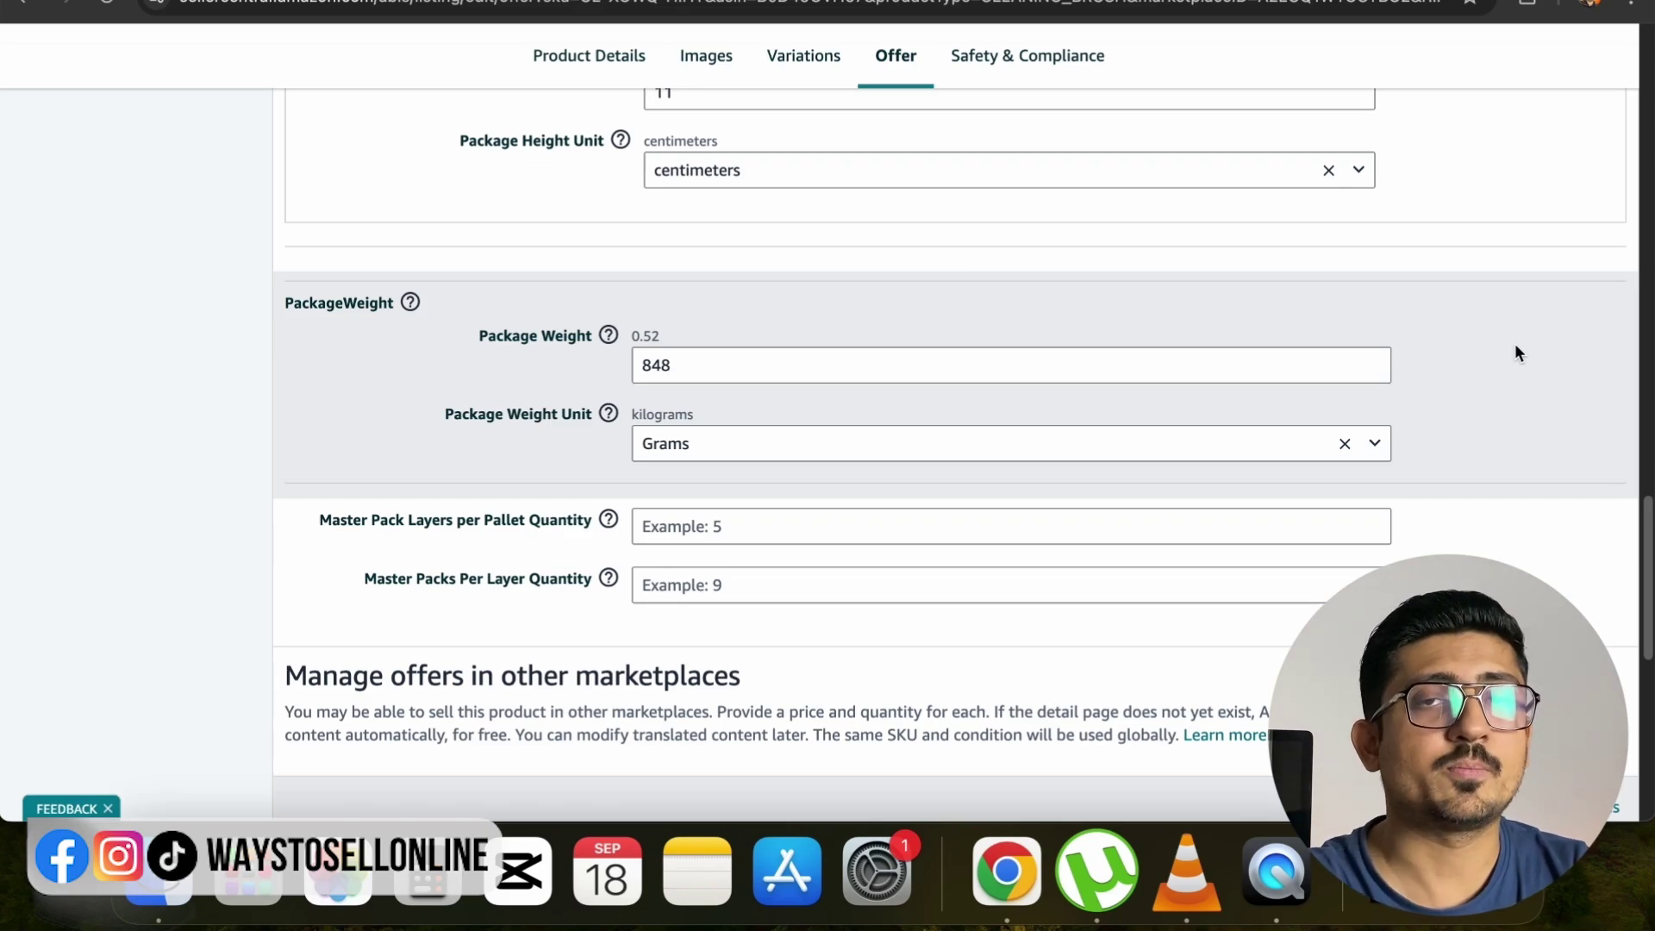
scroll(1517, 353, down, 3)
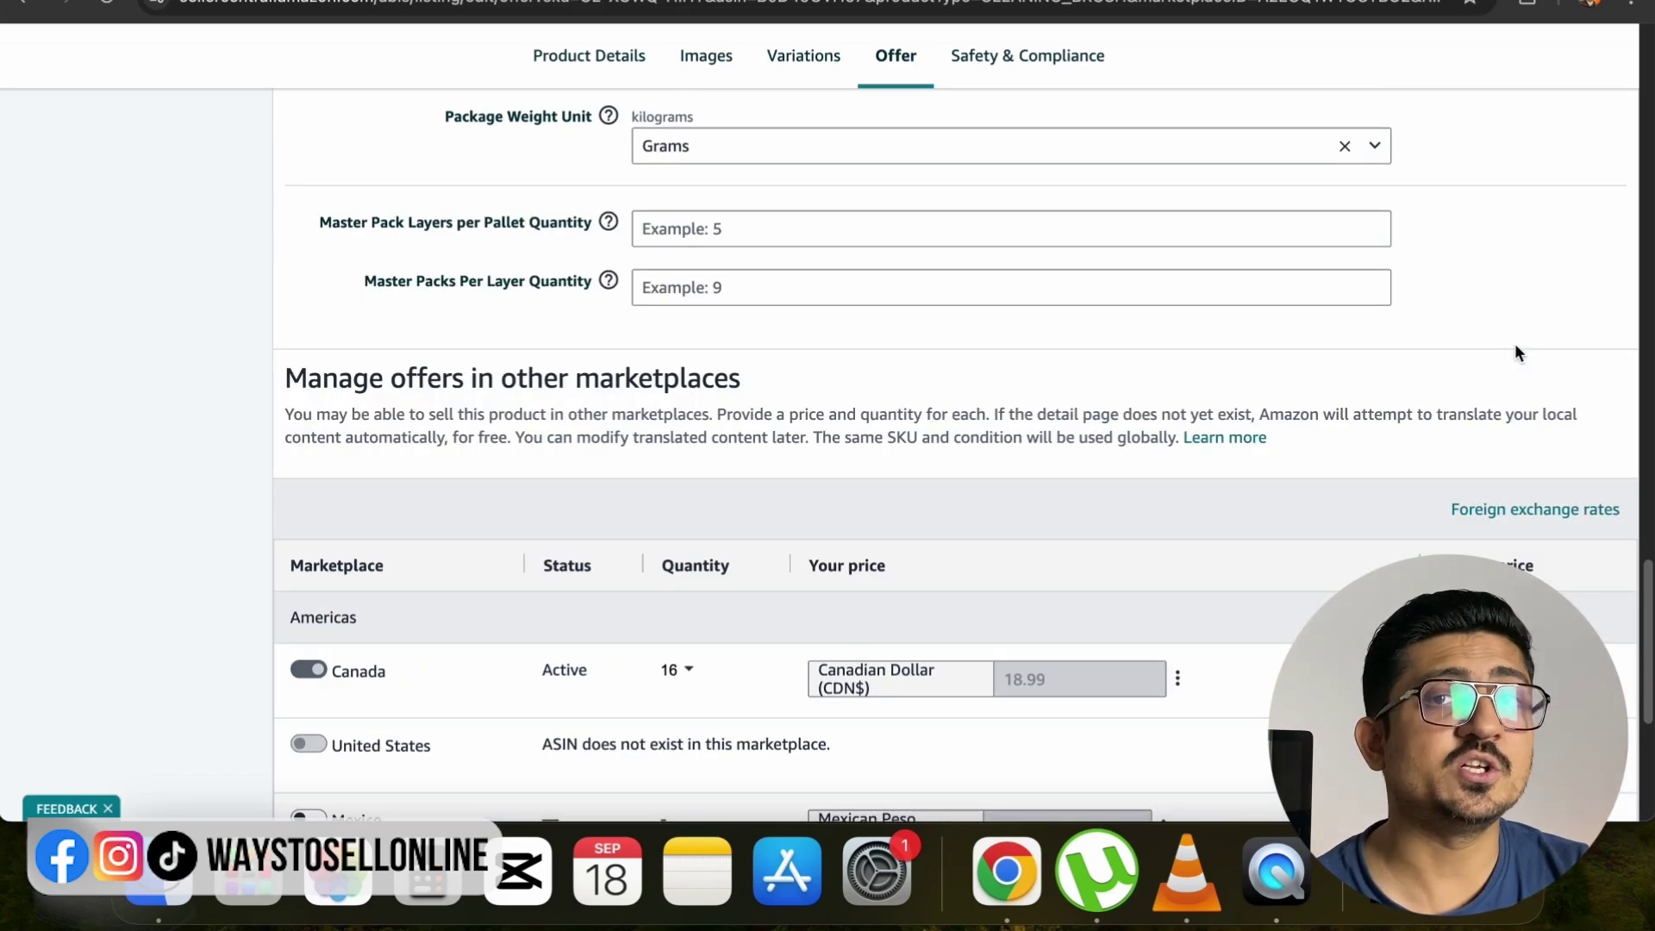
scroll(1518, 353, up, 8)
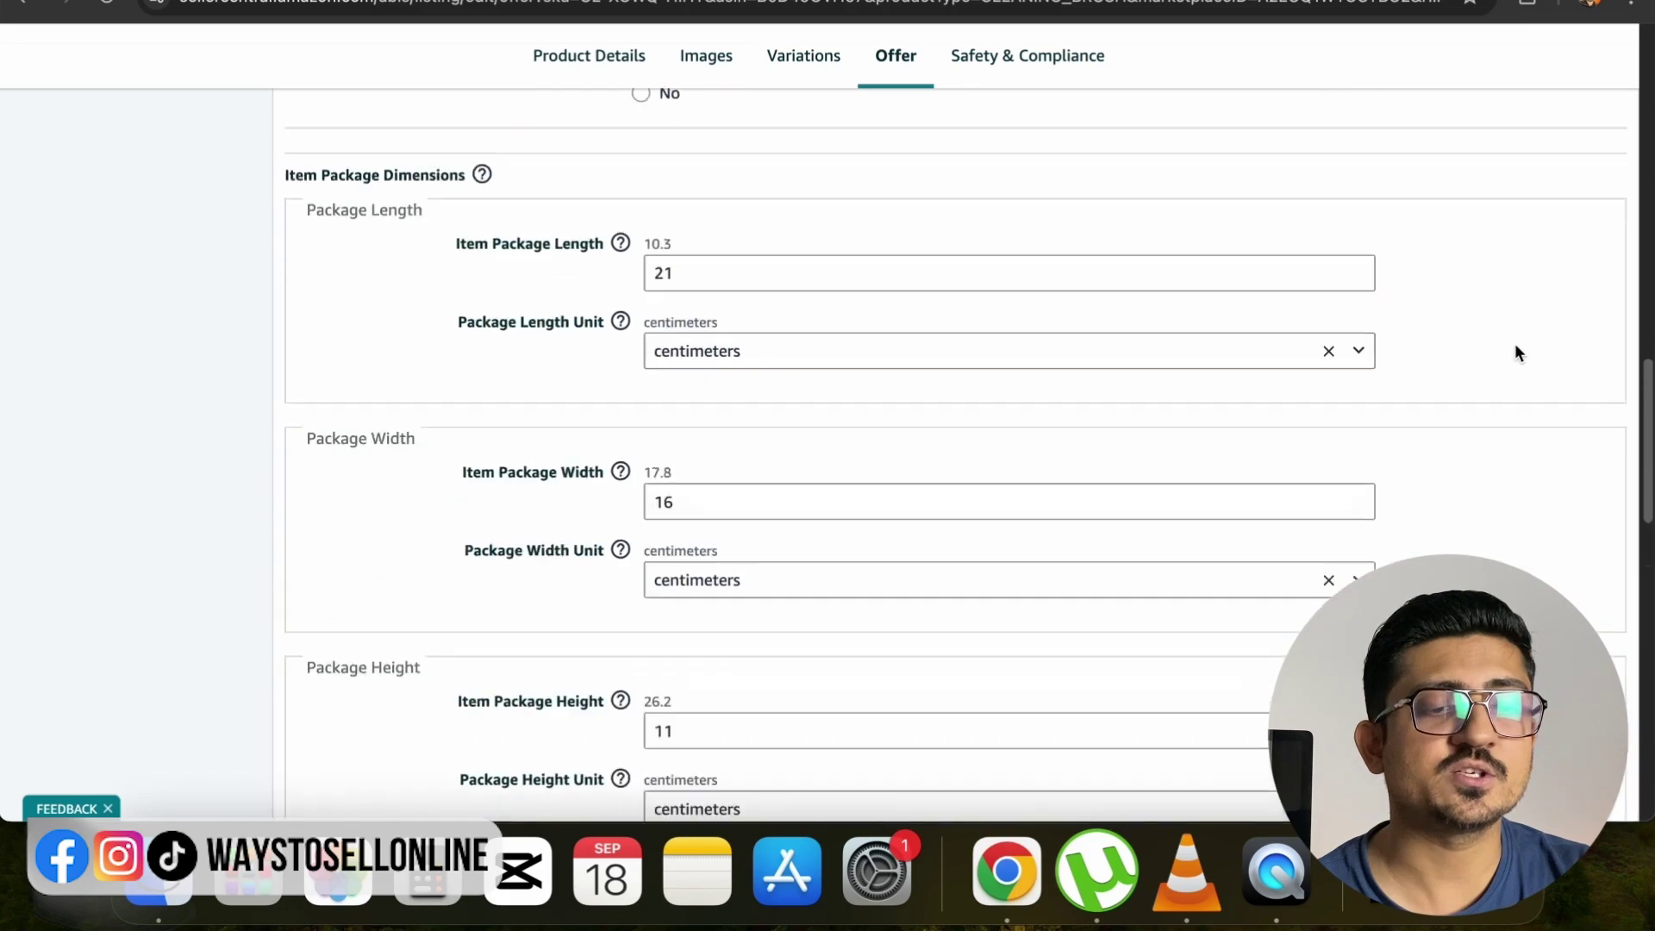
scroll(1261, 325, up, 2)
scroll(1382, 380, down, 11)
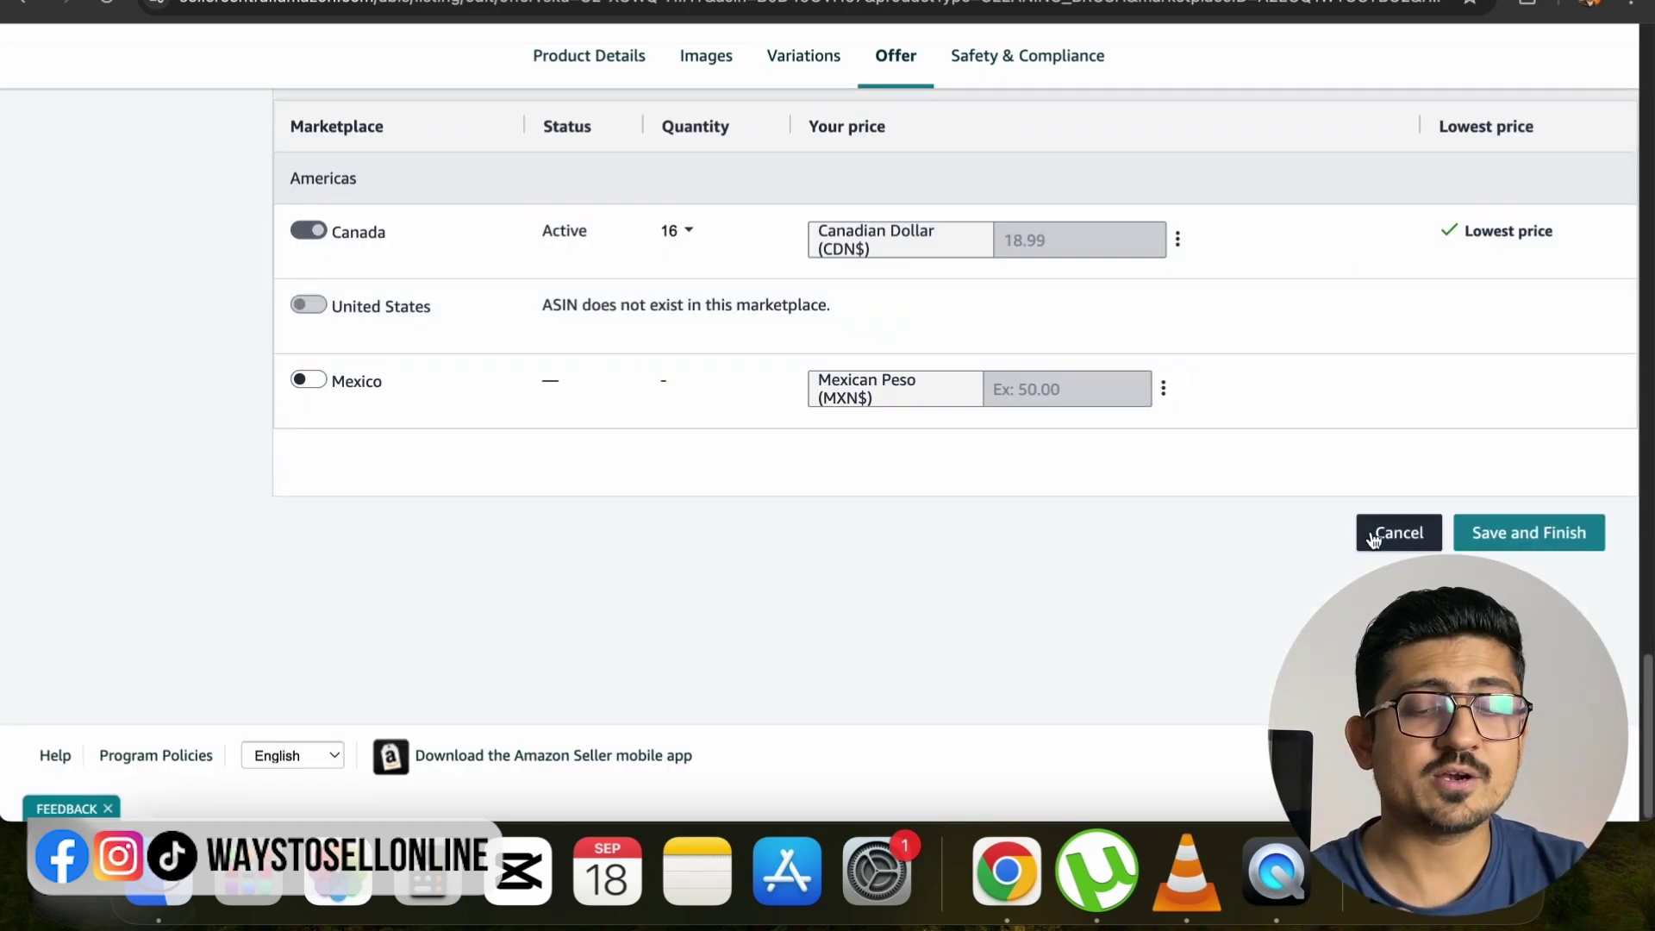